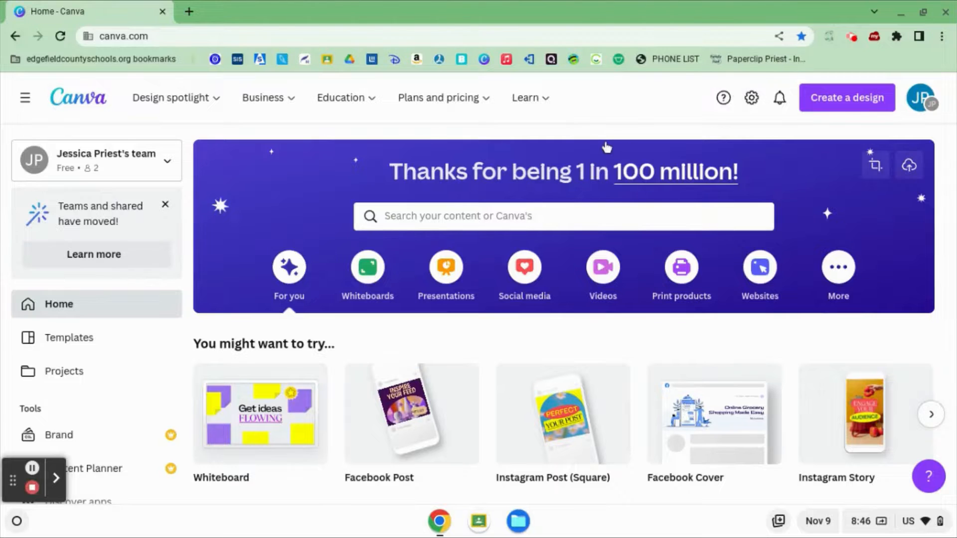
left_click(137, 32)
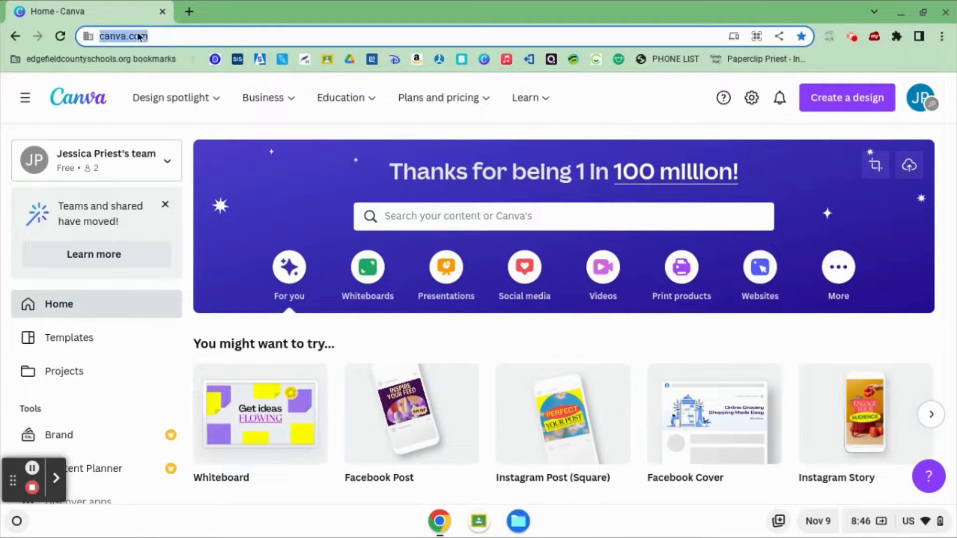
left_click(221, 121)
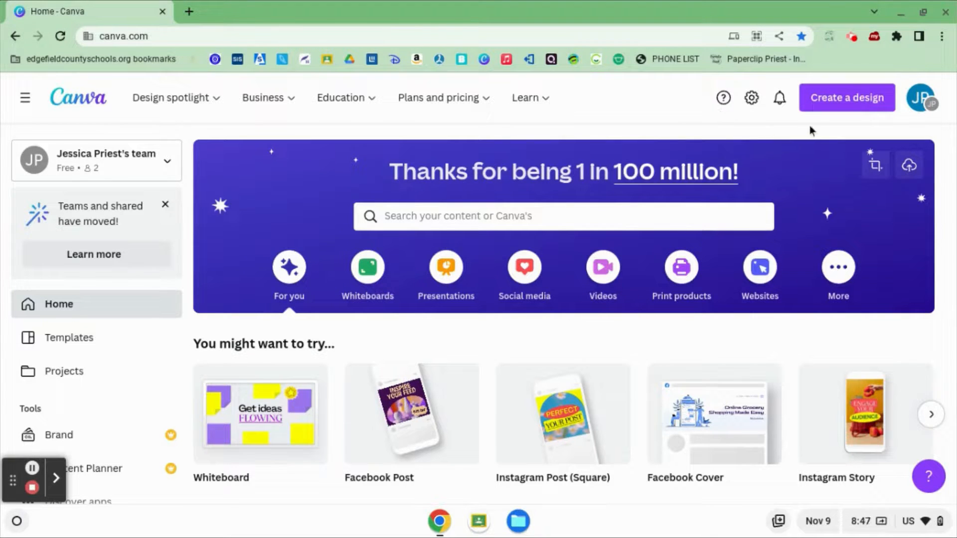
Create a new custom-size design 8.5 in wide and 11 in high
left_click(846, 104)
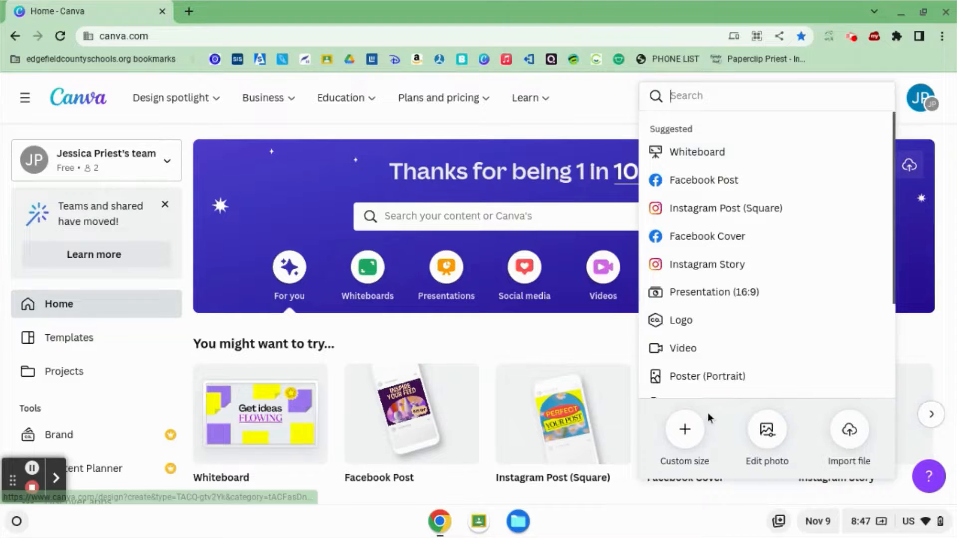
left_click(688, 436)
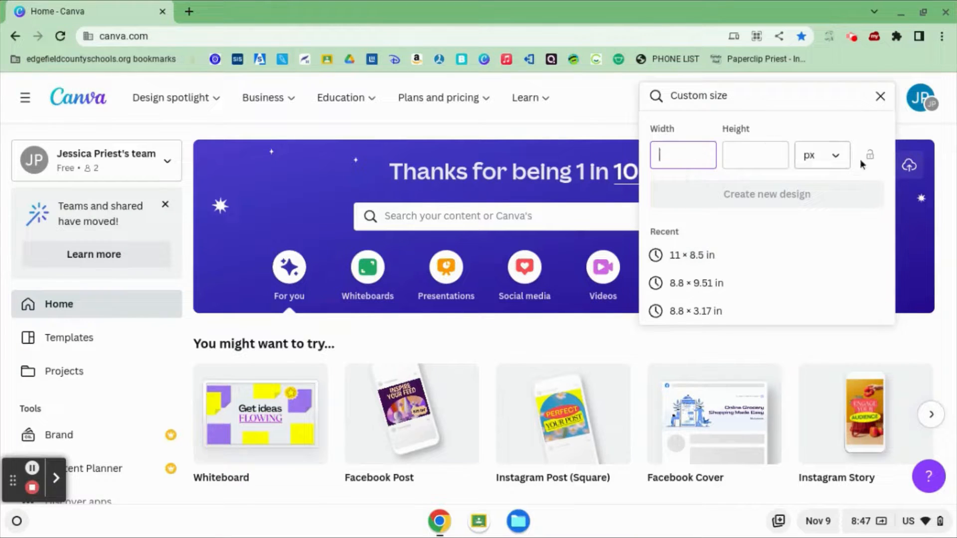
left_click(837, 159)
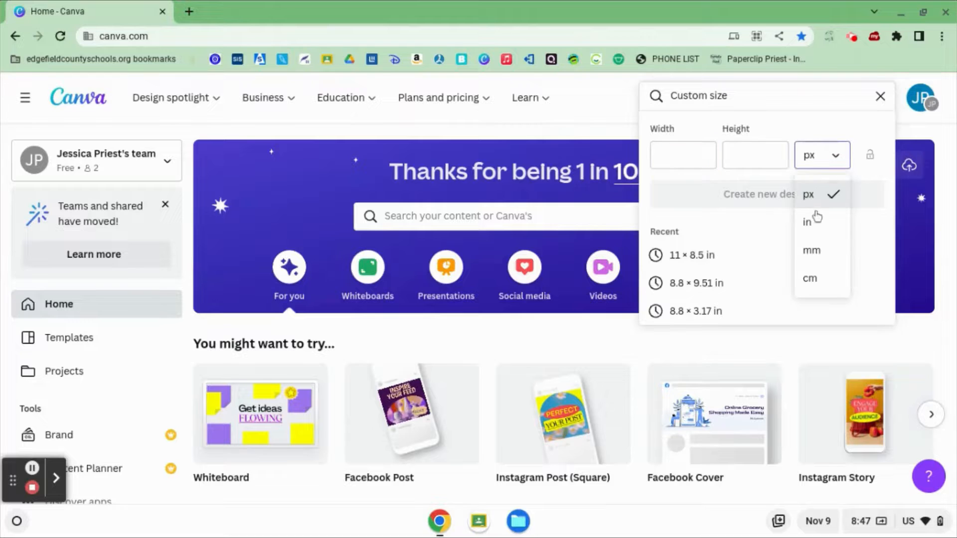
left_click(807, 222)
left_click(690, 160)
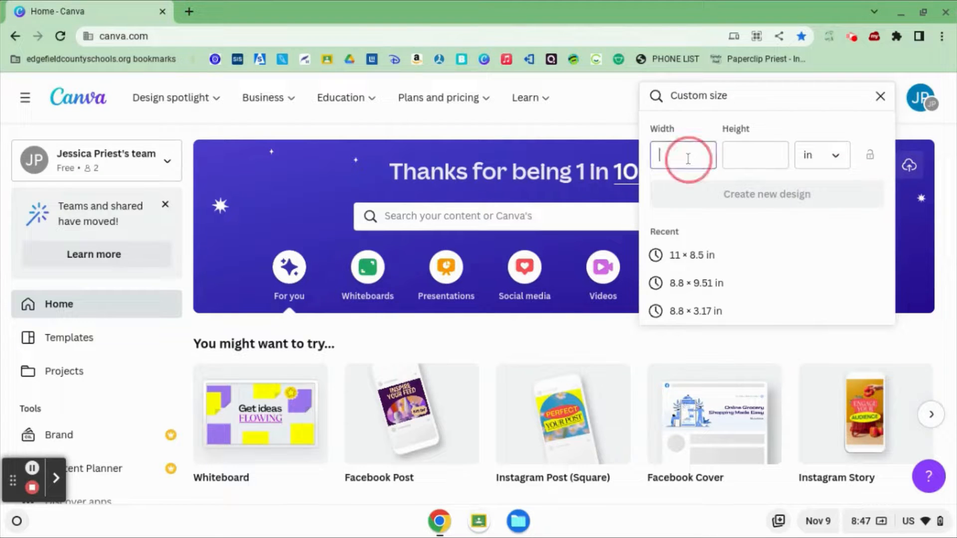
type("8.5")
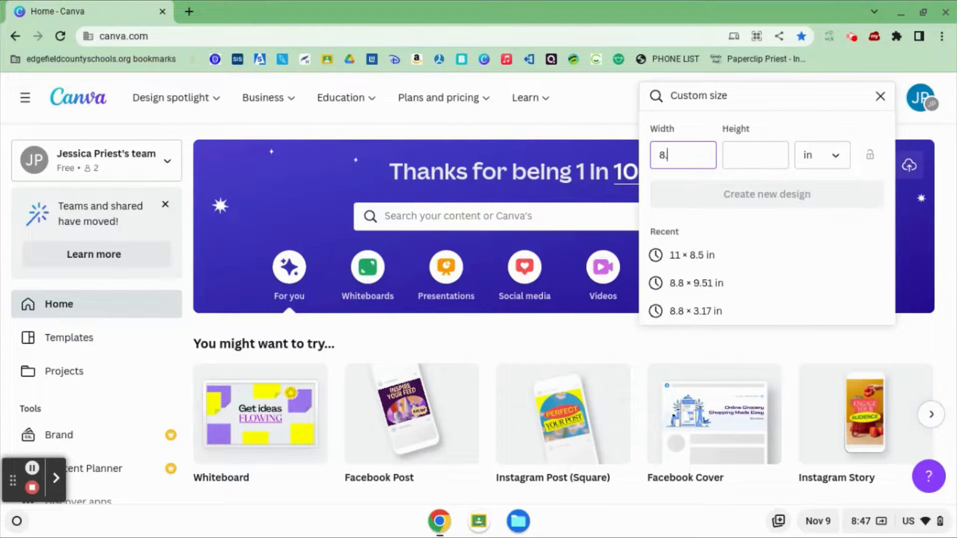
left_click(748, 160)
type("11")
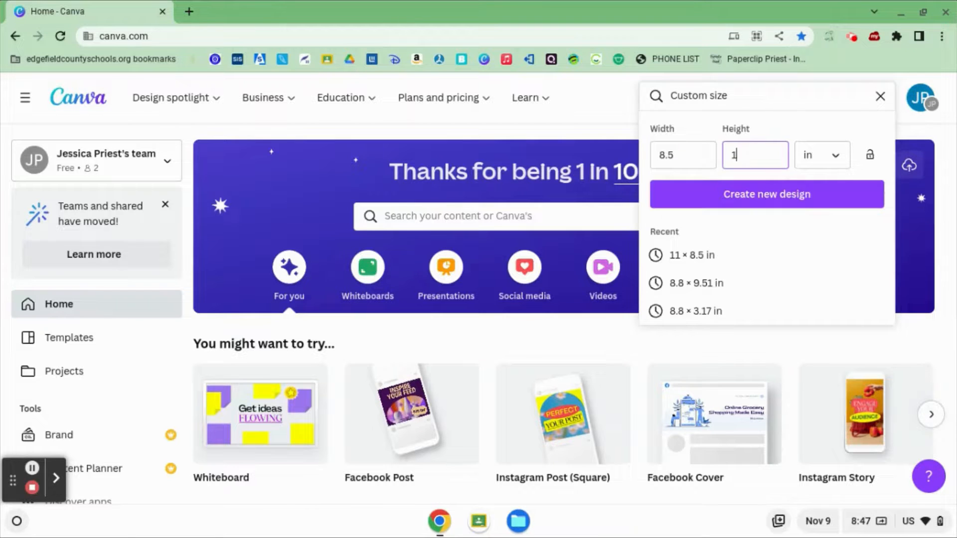
left_click(753, 199)
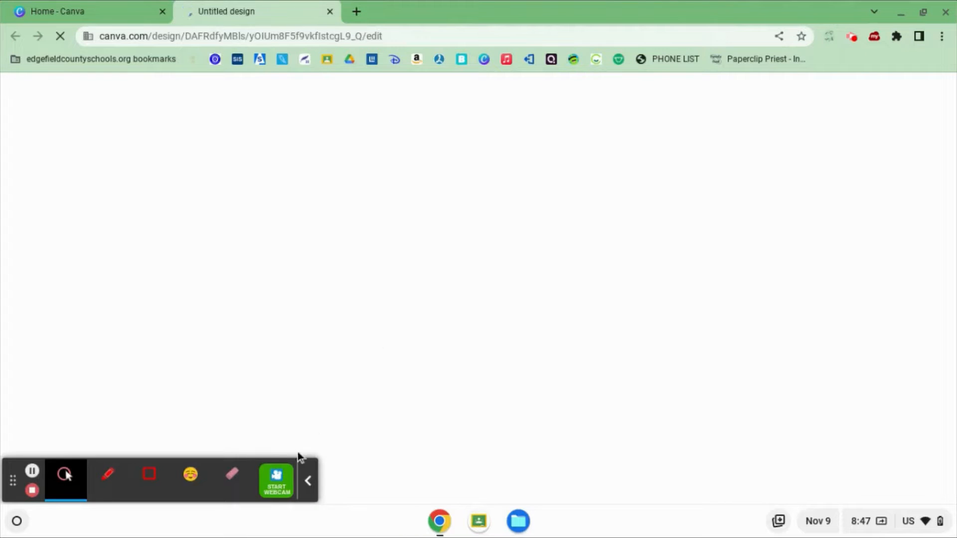
left_click(308, 481)
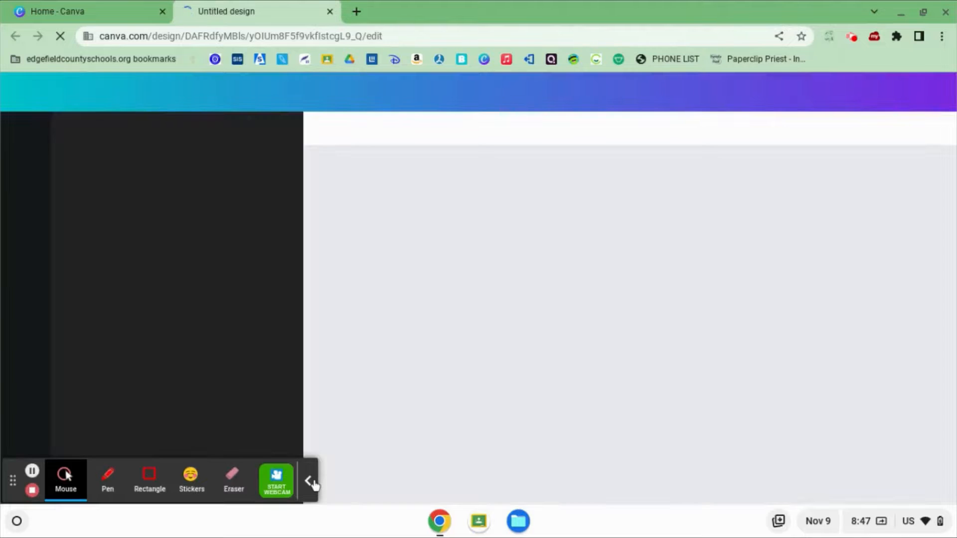
left_click(308, 480)
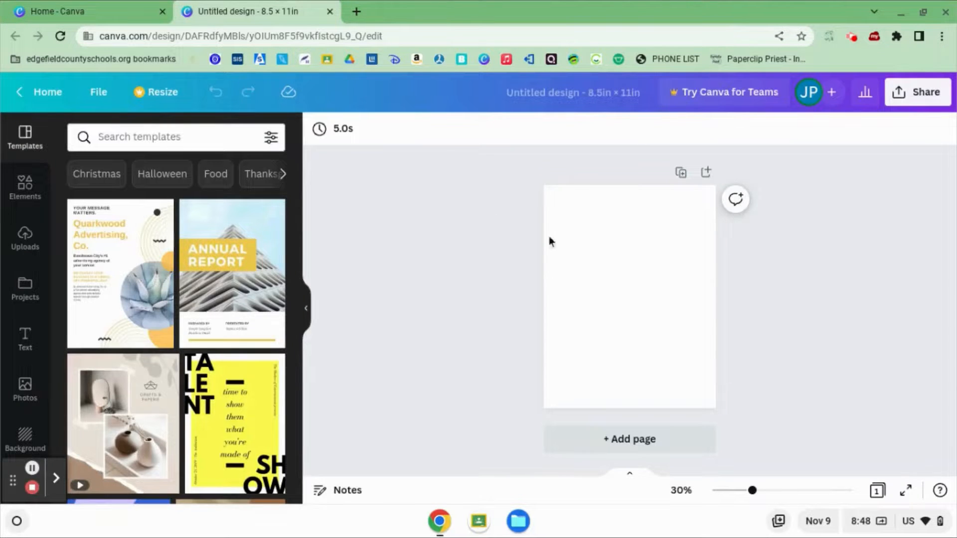
Name the design "Bulletin Board Letter"
left_click(565, 92)
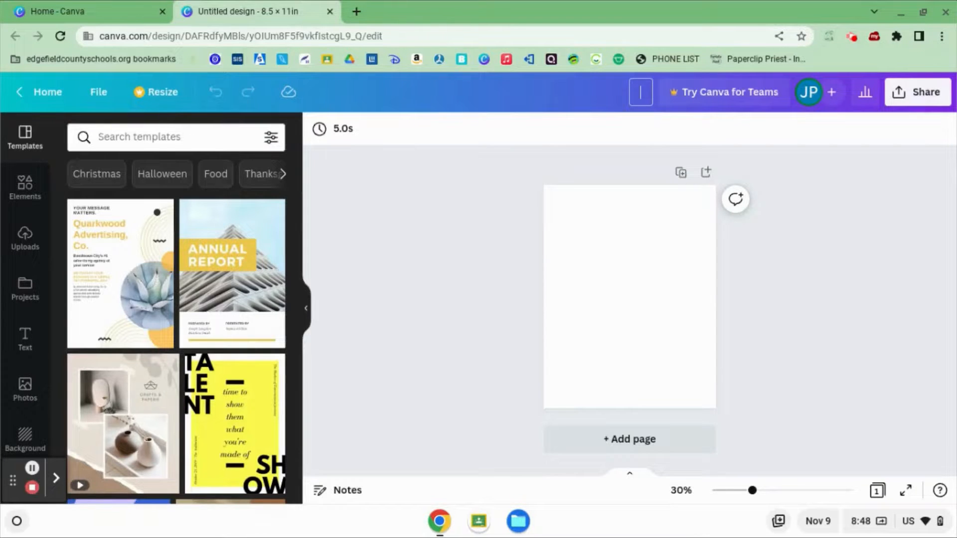
type("Bulletin Bo")
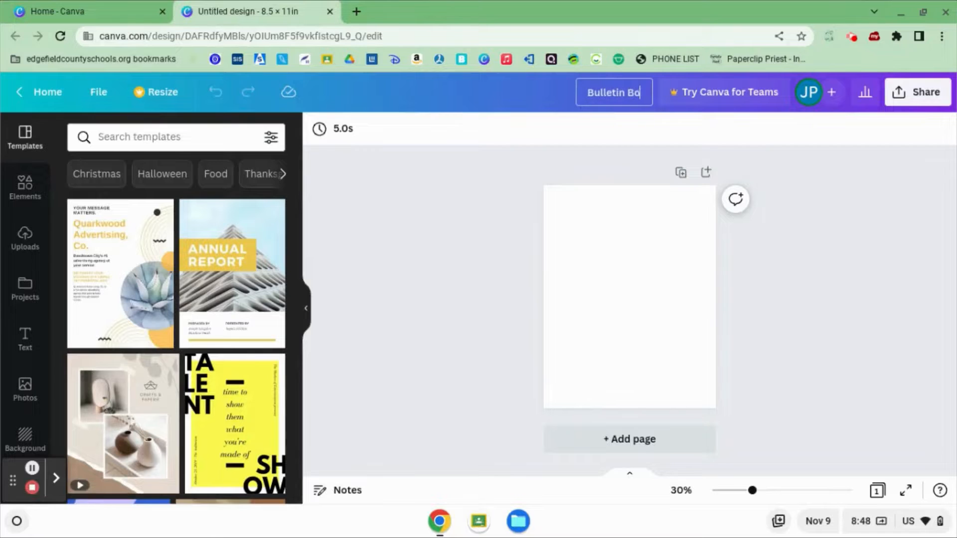
type("ard Lette")
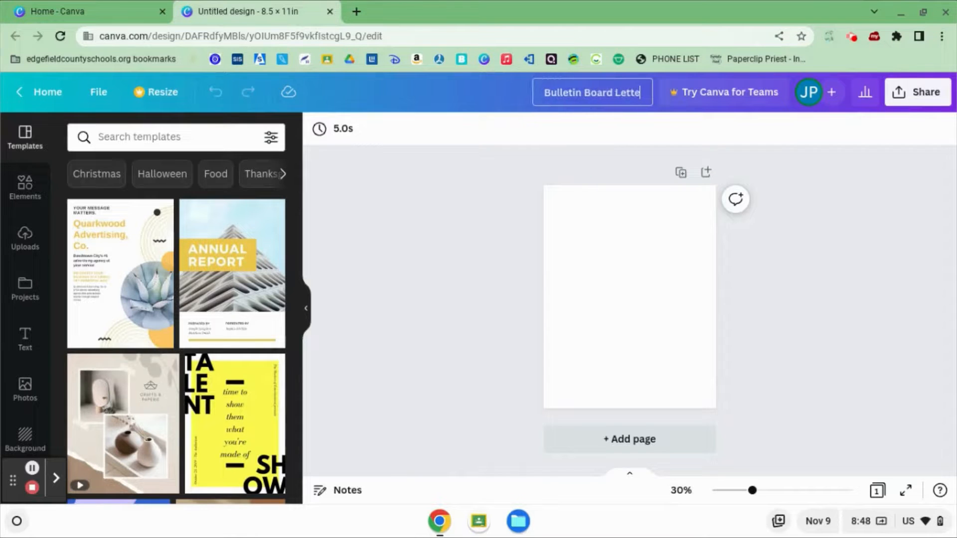
type("r")
left_click(405, 231)
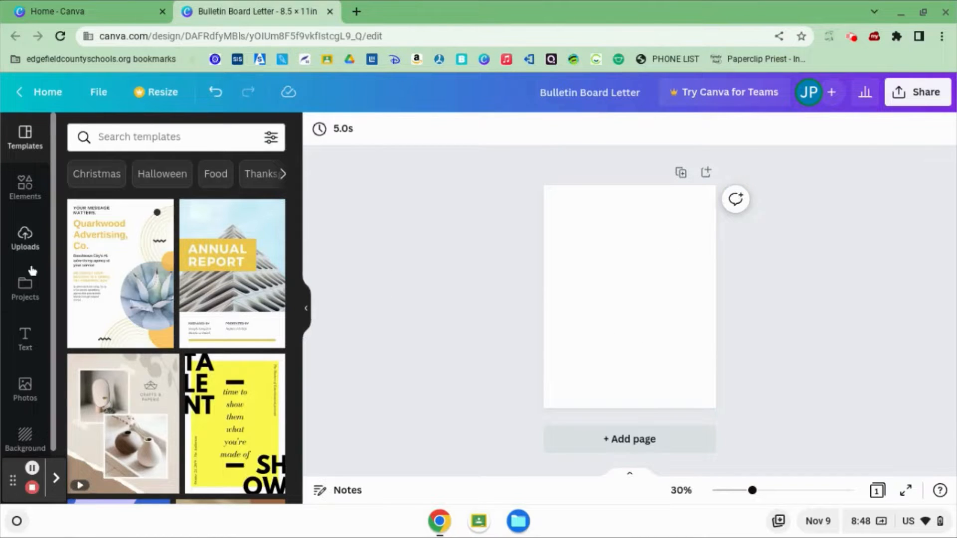
Add a heading to the blank page and replace its placeholder text with the letter "R"
left_click(34, 342)
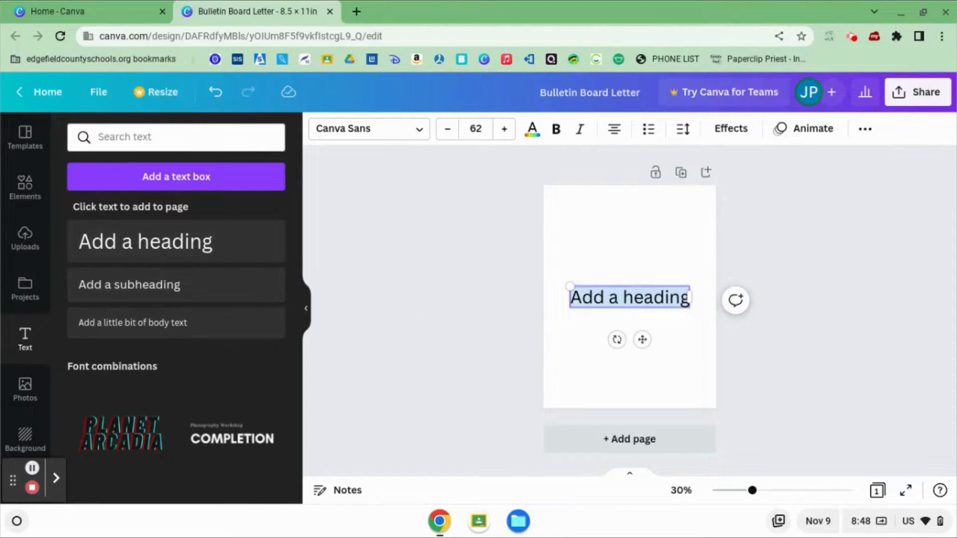
left_click(678, 297)
type("R")
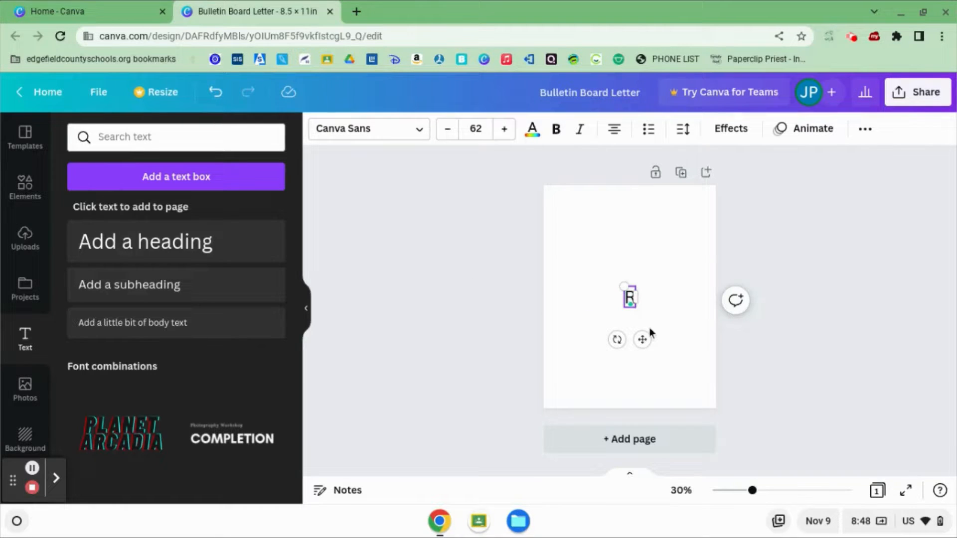
Enlarge the letter R to a font size of about 394 and move it to the centre of the page
left_click_drag(624, 286, 565, 214)
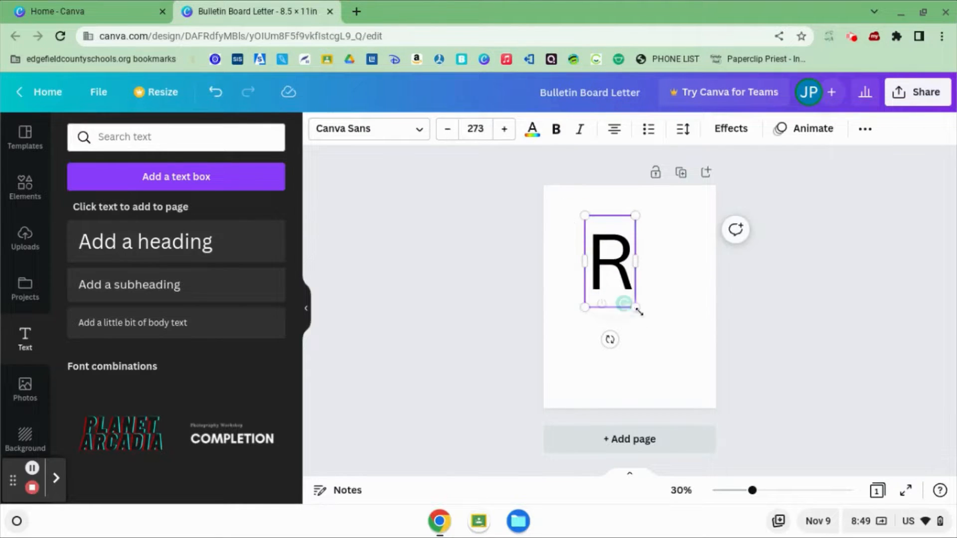
left_click_drag(638, 309, 678, 340)
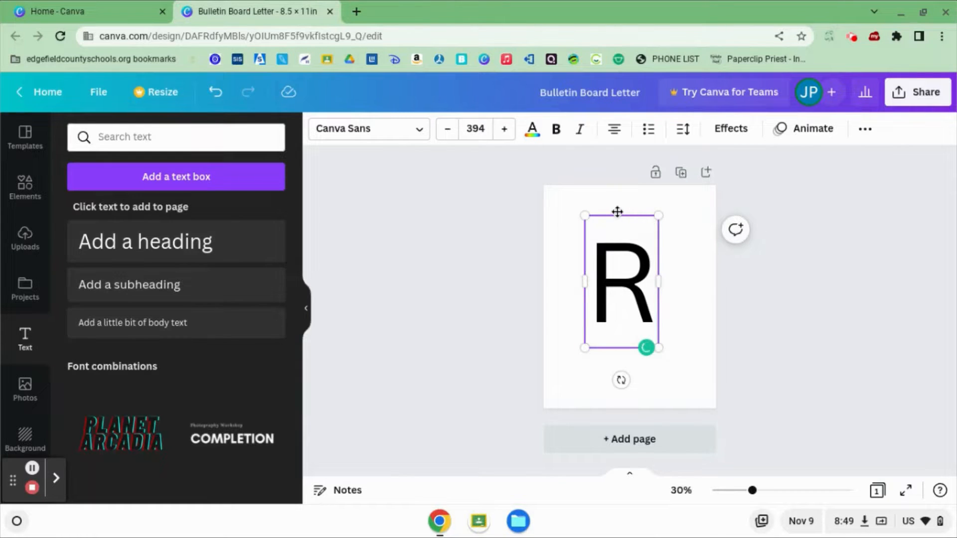
mouse_move(619, 214)
left_mouse_down()
mouse_move(631, 217)
mouse_move(624, 222)
left_mouse_up()
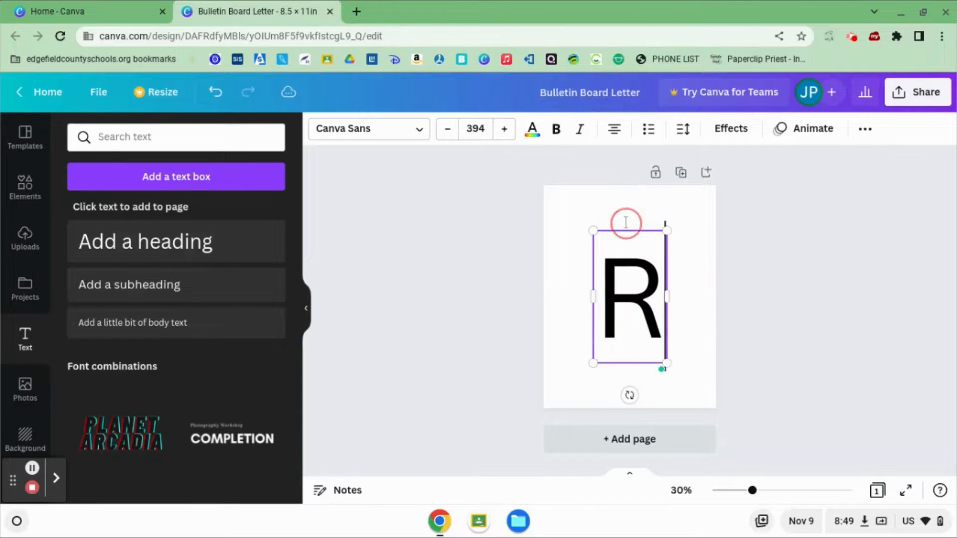
Select the letter R and look through the Display category of fonts for a suitable typeface
double_click(643, 295)
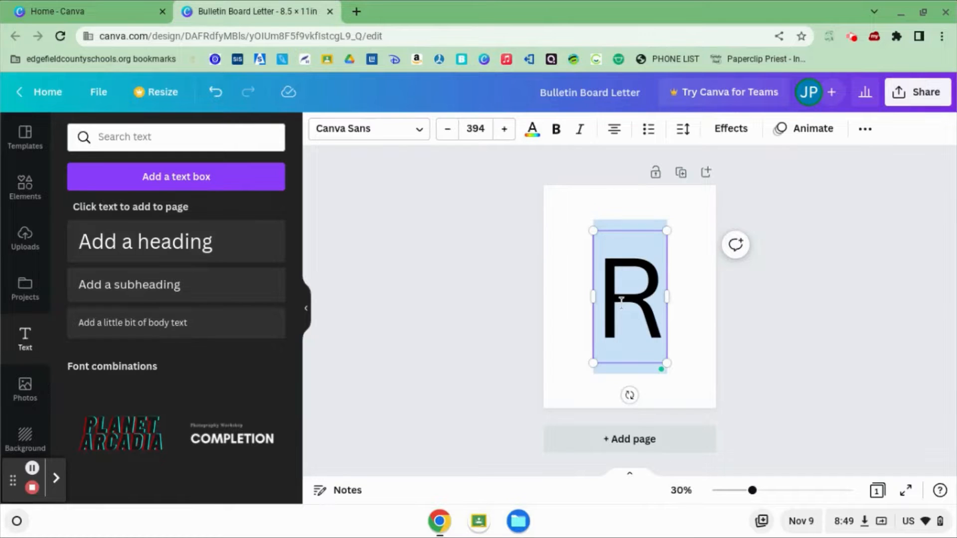
left_click(392, 129)
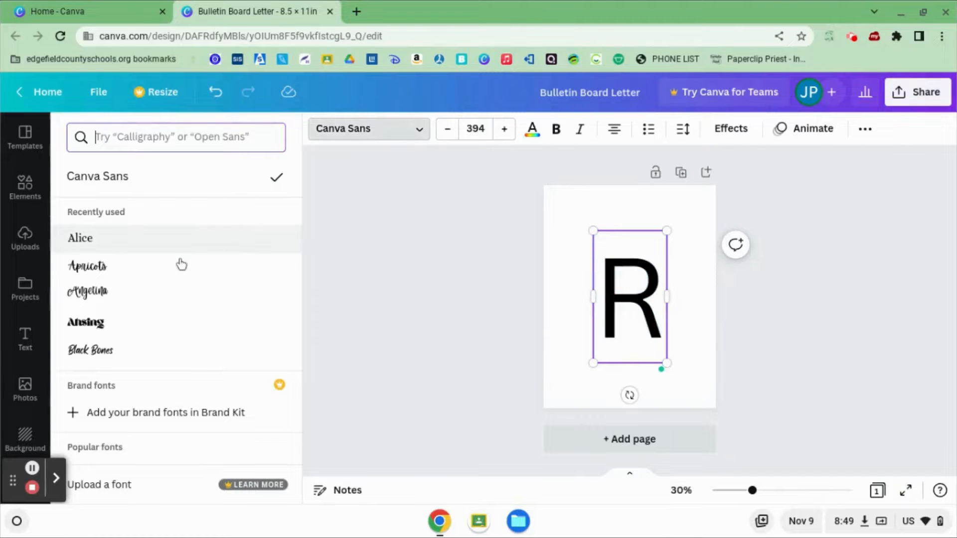
left_click(145, 140)
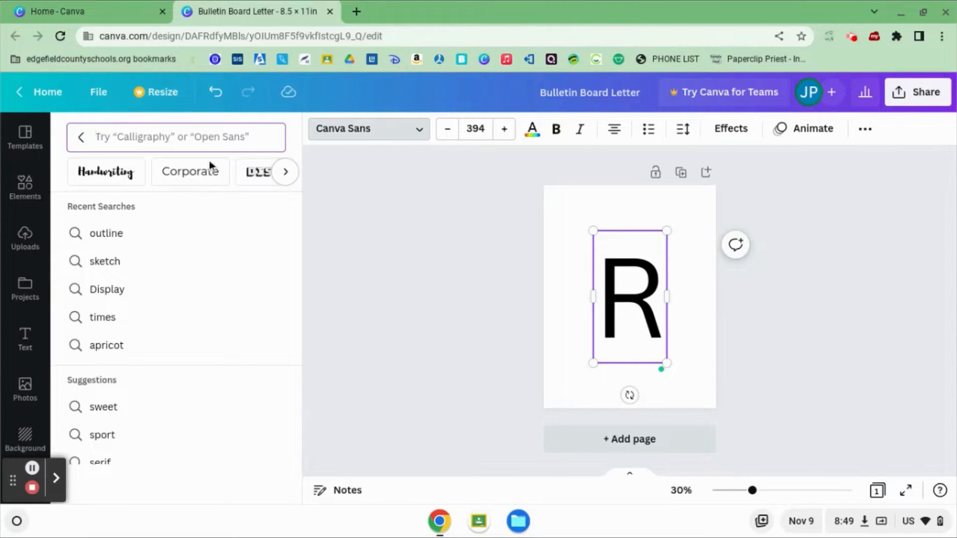
left_click(282, 172)
left_click(110, 172)
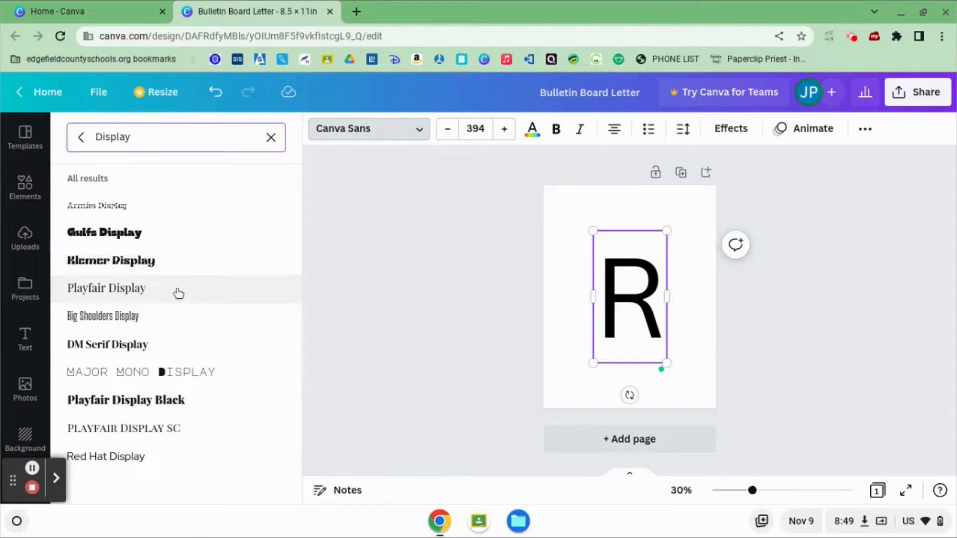
scroll(178, 293, "down", 5)
scroll(178, 293, "down", 3)
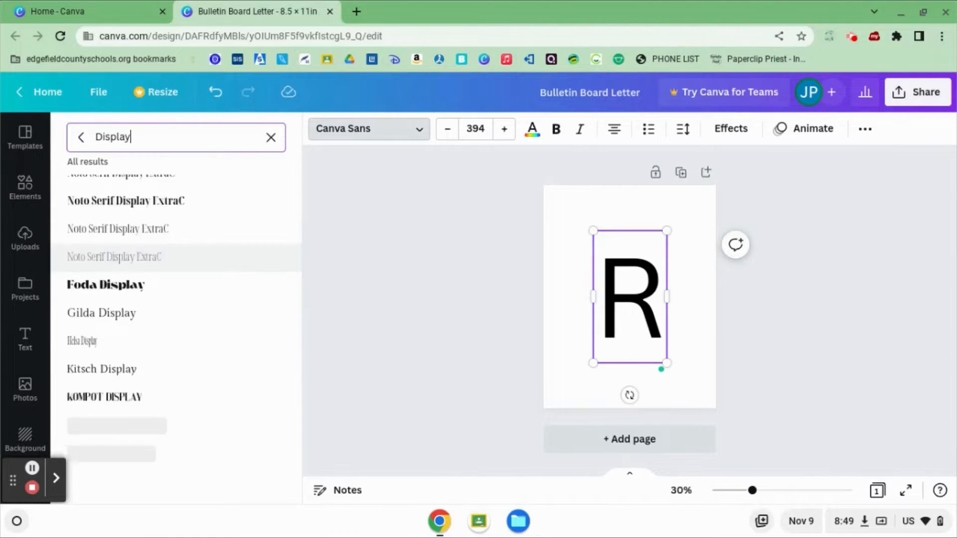
scroll(178, 294, "down", 3)
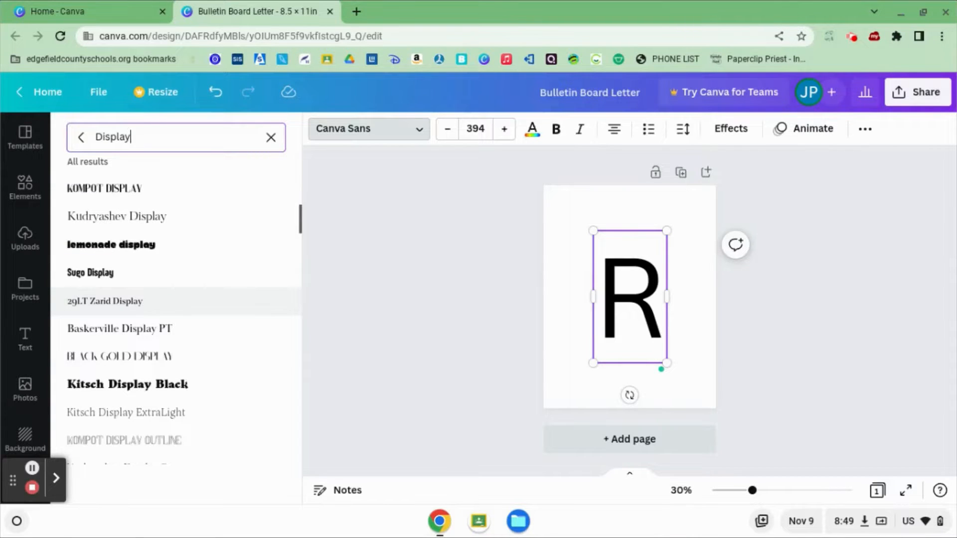
scroll(178, 293, "down", 1)
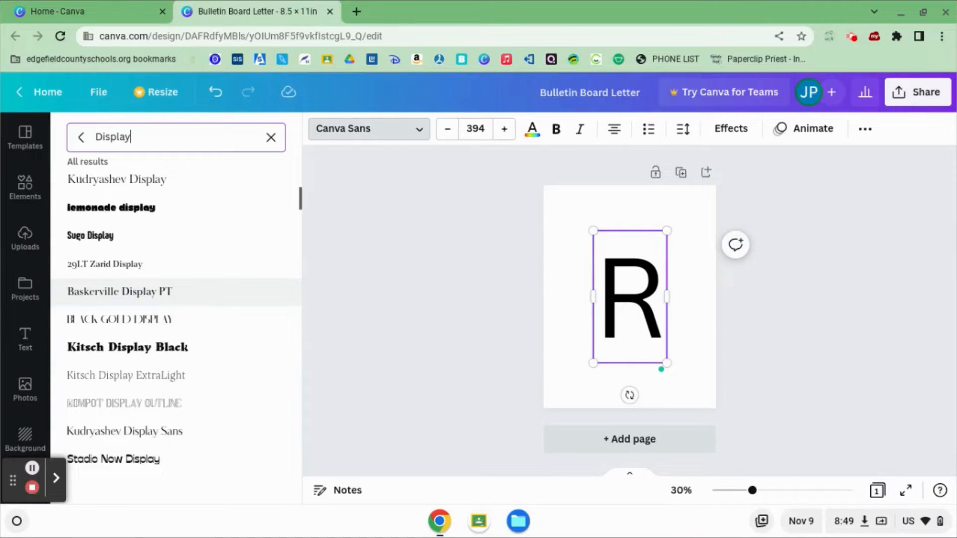
Search the fonts for "military"
double_click(139, 129)
type("mi")
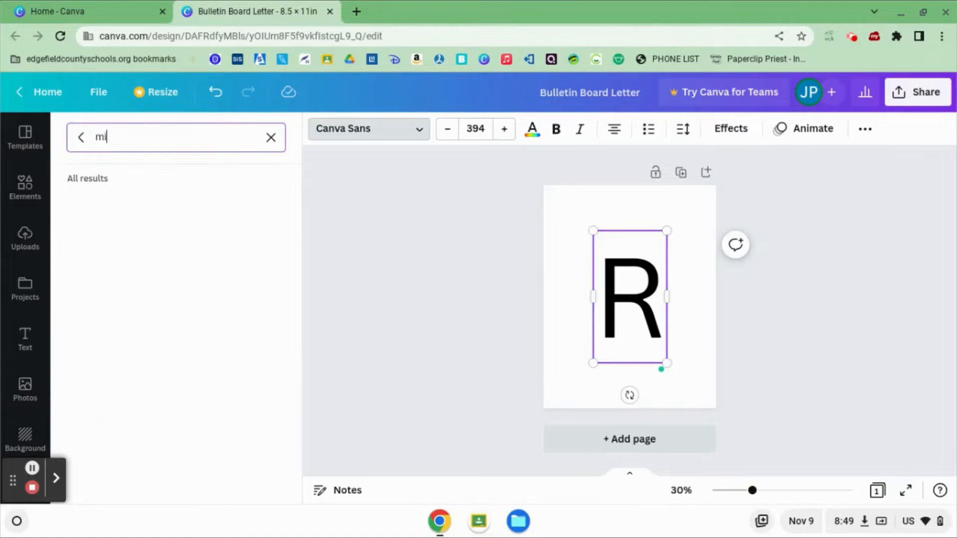
type("litary")
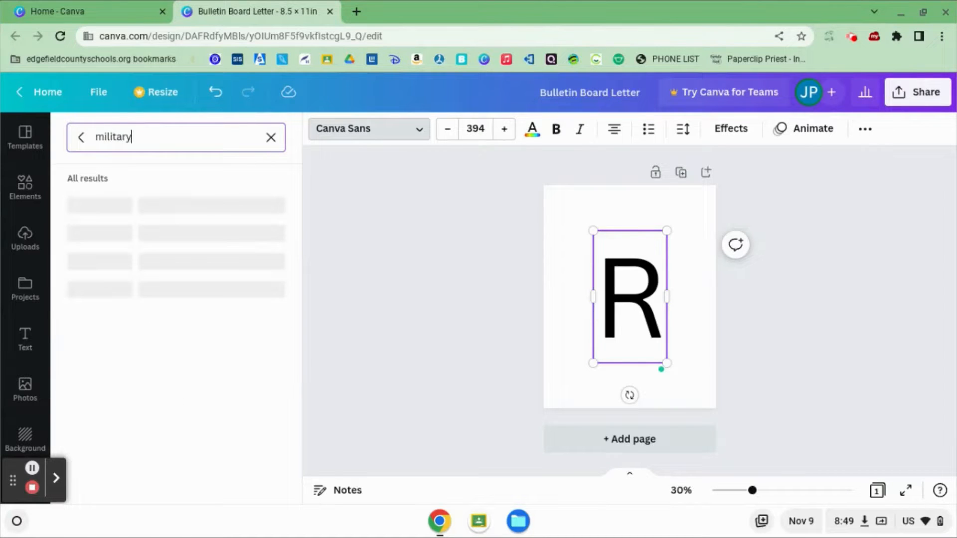
Search the fonts for "army" and apply the Was ArmyNP font to the letter R
double_click(144, 145)
type("army")
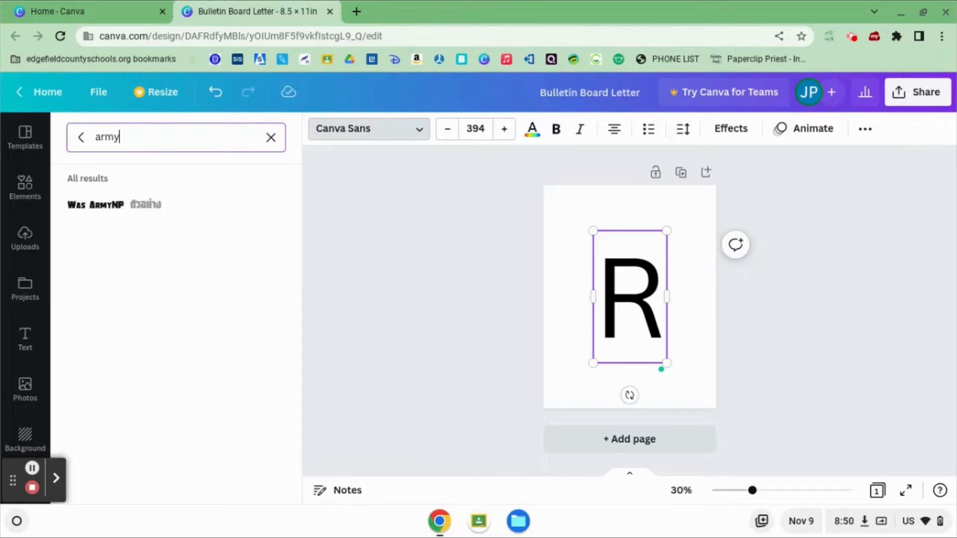
left_click(93, 213)
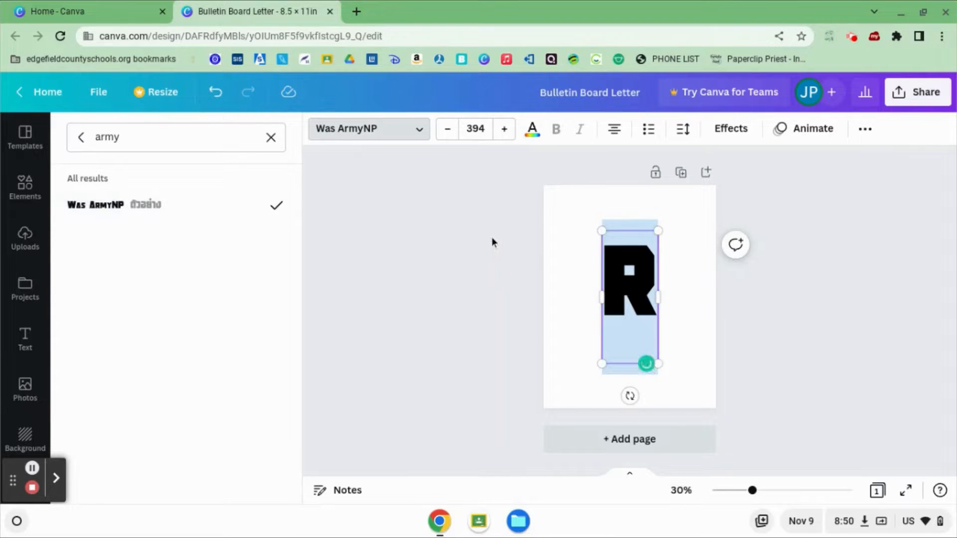
key("Escape")
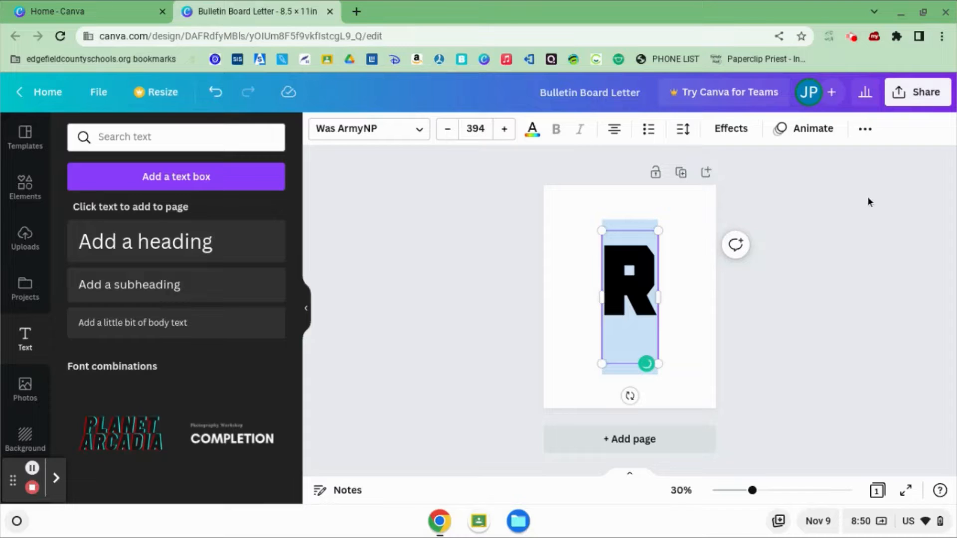
Apply the Hollow text effect to the letter R so that only its outline is drawn
left_click(732, 131)
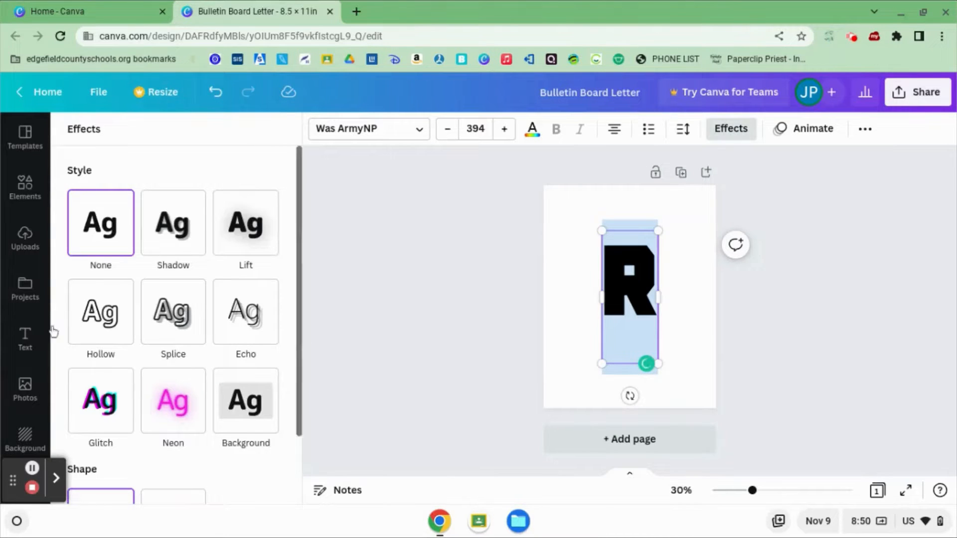
left_click(102, 321)
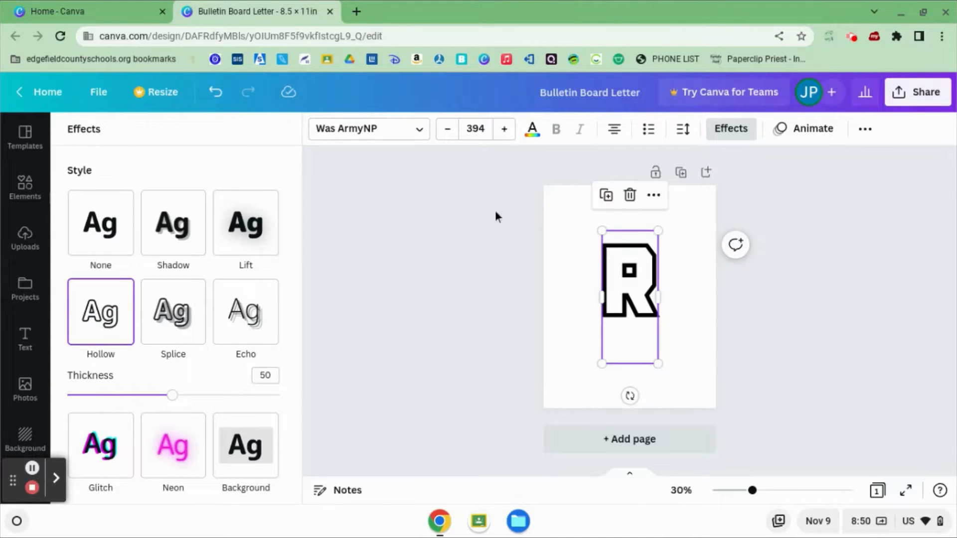
left_click(776, 293)
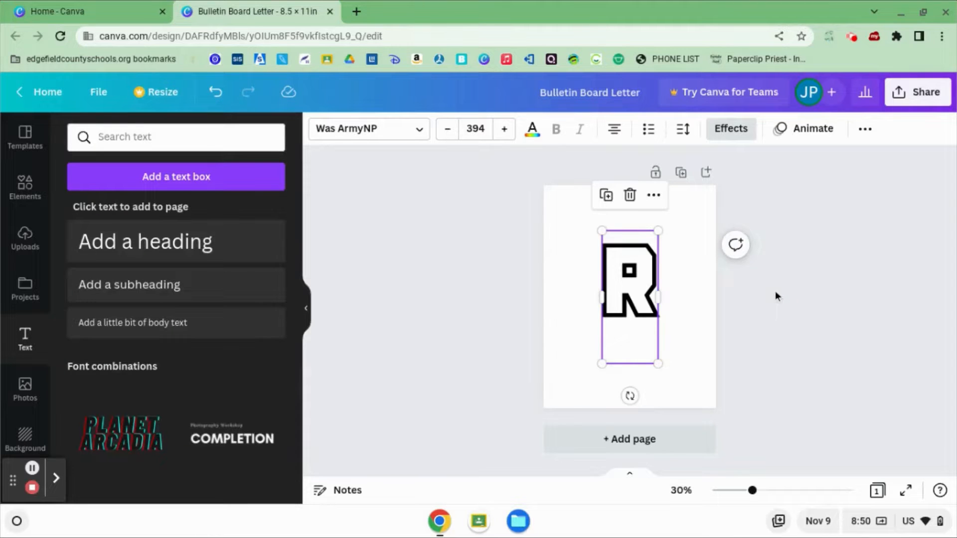
Enlarge the outlined R to font size 558 and place it in the upper-left corner of the page
left_click(776, 292)
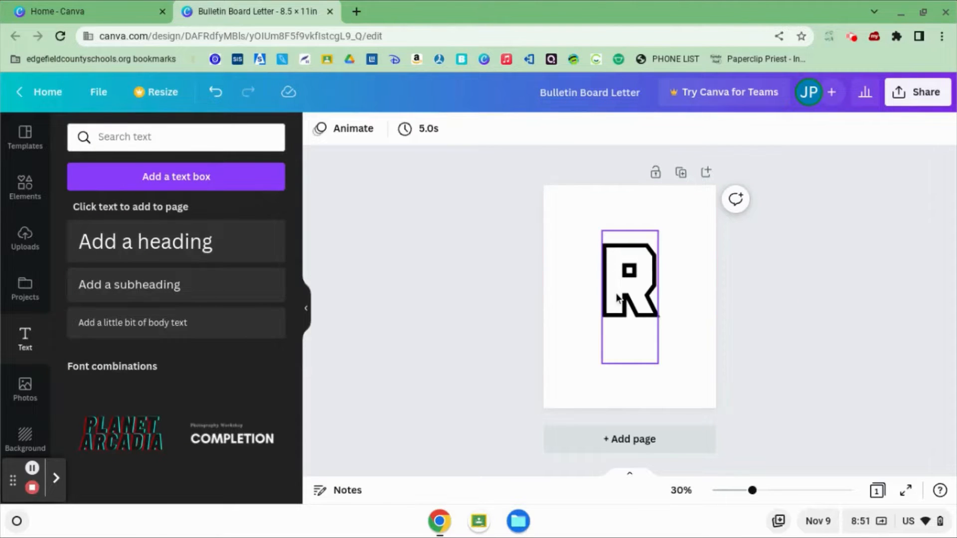
left_click_drag(617, 299, 575, 265)
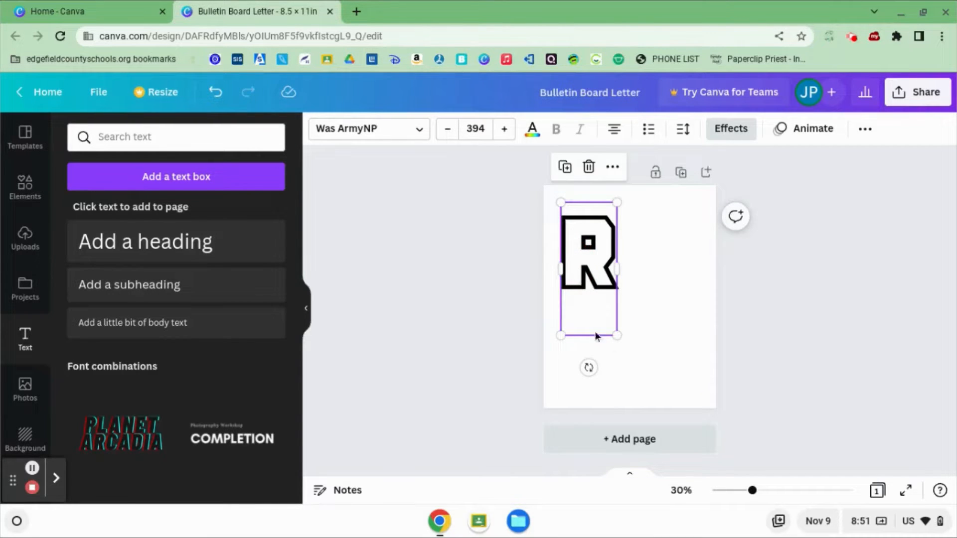
left_click_drag(617, 335, 669, 378)
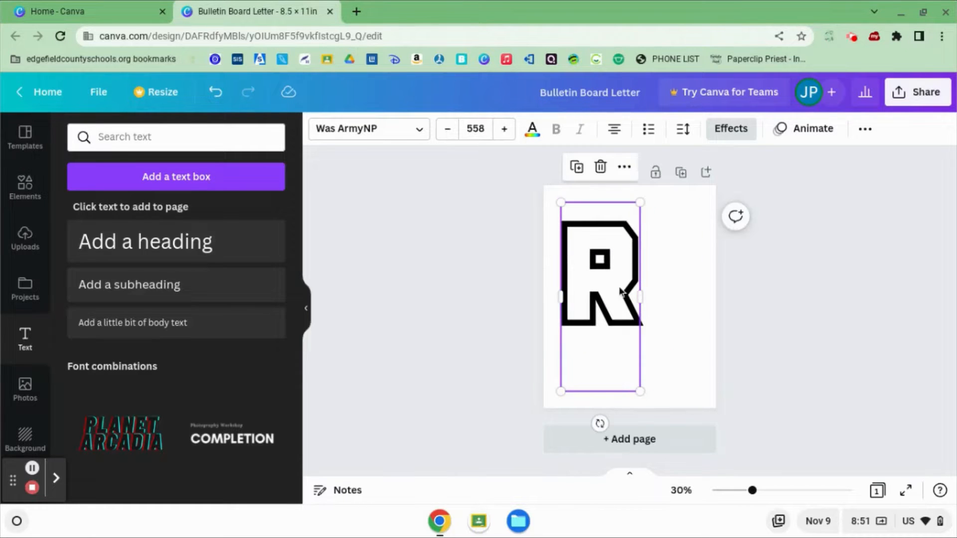
left_click_drag(614, 277, 605, 261)
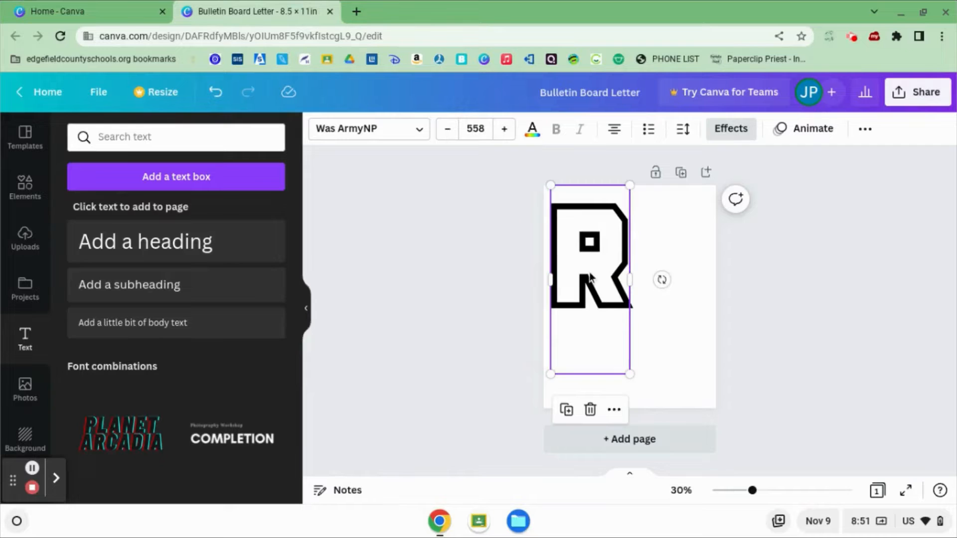
Duplicate the outlined R and place the copy in the lower-right part of the page
left_click(827, 305)
key("ctrl+z")
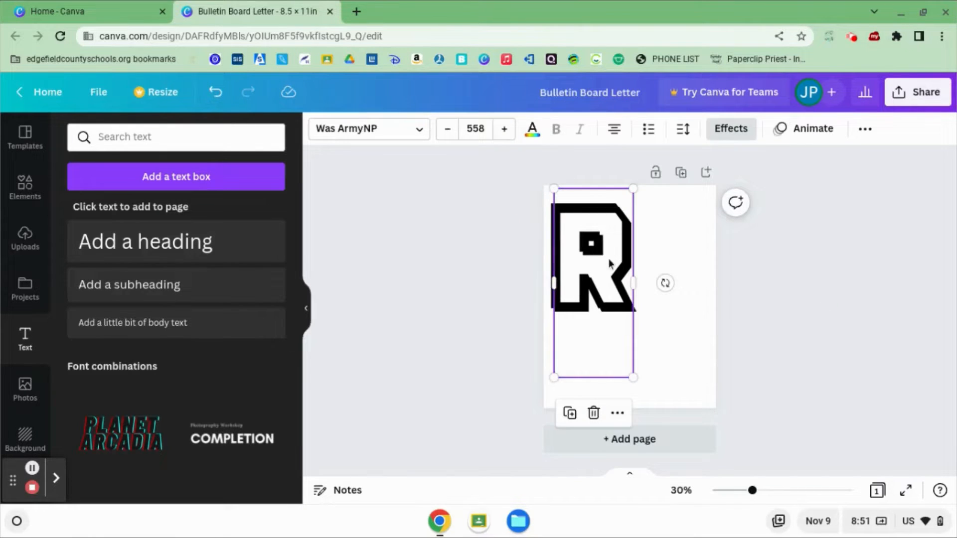
left_click_drag(588, 253, 677, 333)
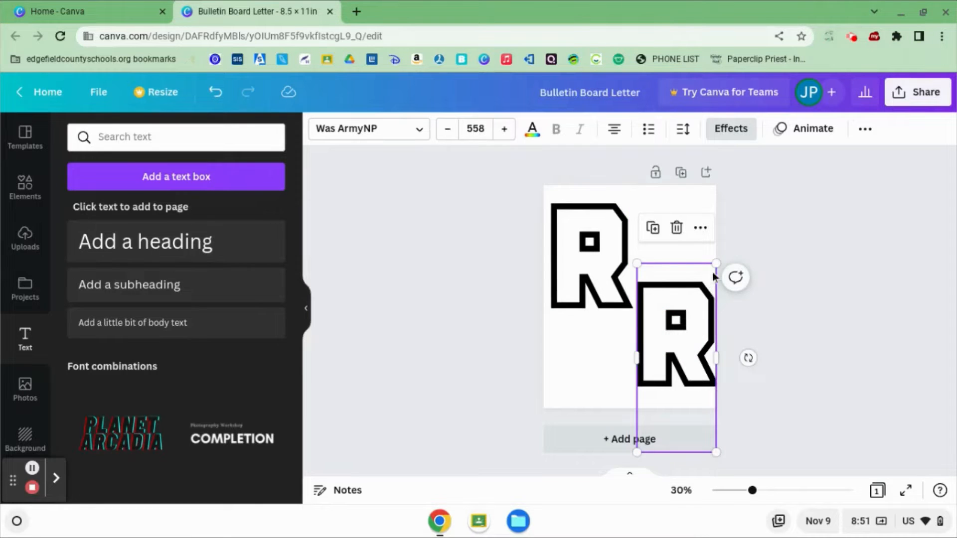
Select both R letters and scale them down together to font size 500 so they fit on the page
left_click(773, 334)
left_click_drag(771, 332, 578, 259)
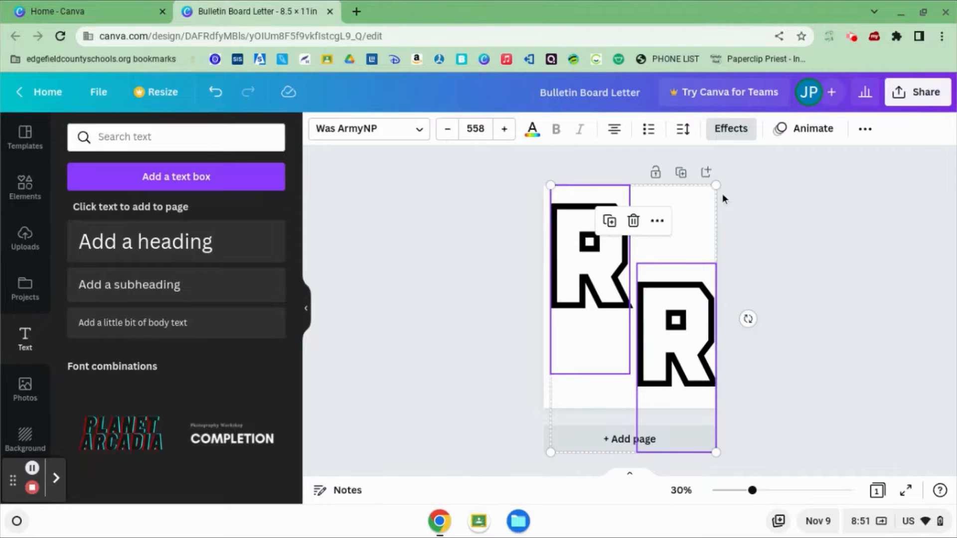
left_click_drag(716, 185, 698, 213)
left_click(756, 260)
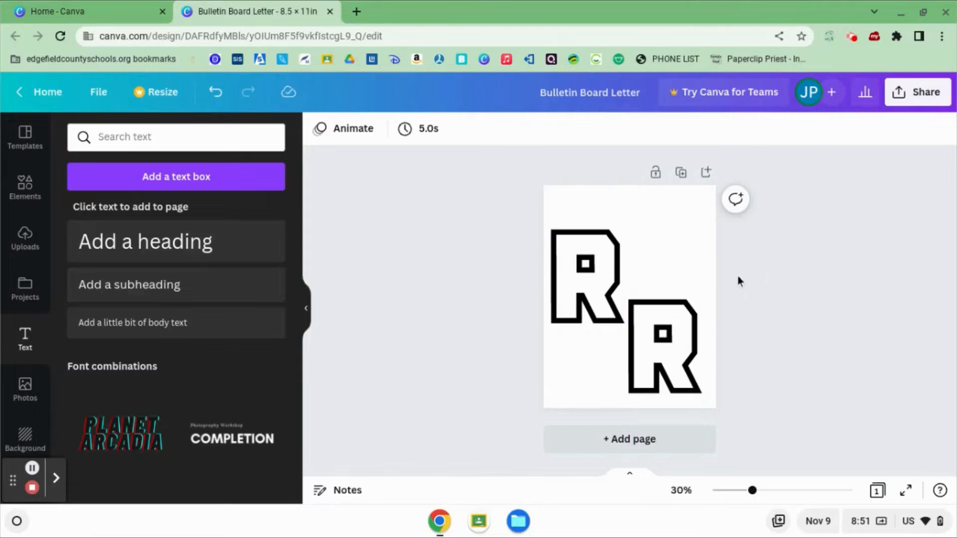
Replace the lower-right R with the letter E and adjust the R's position in the upper-left part of the page
left_click_drag(654, 362, 662, 361)
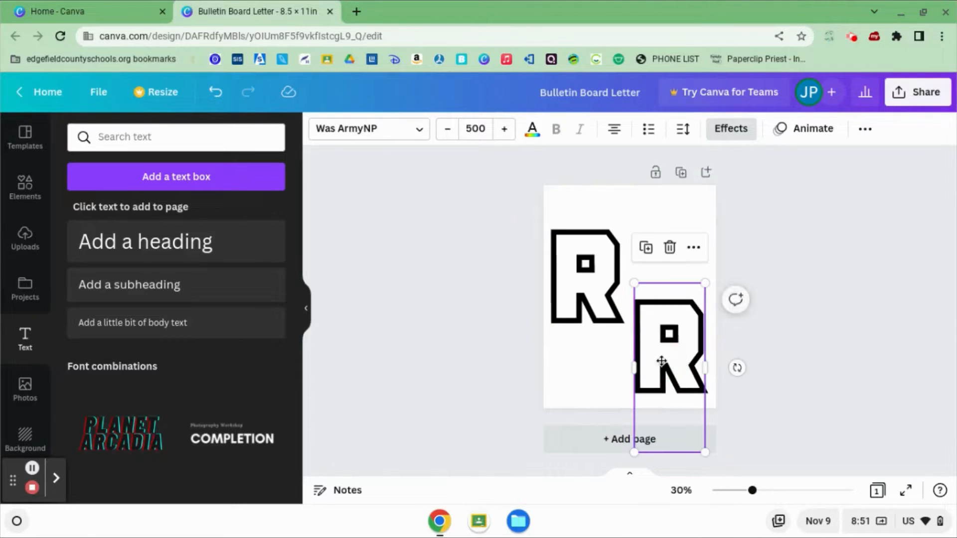
double_click(662, 361)
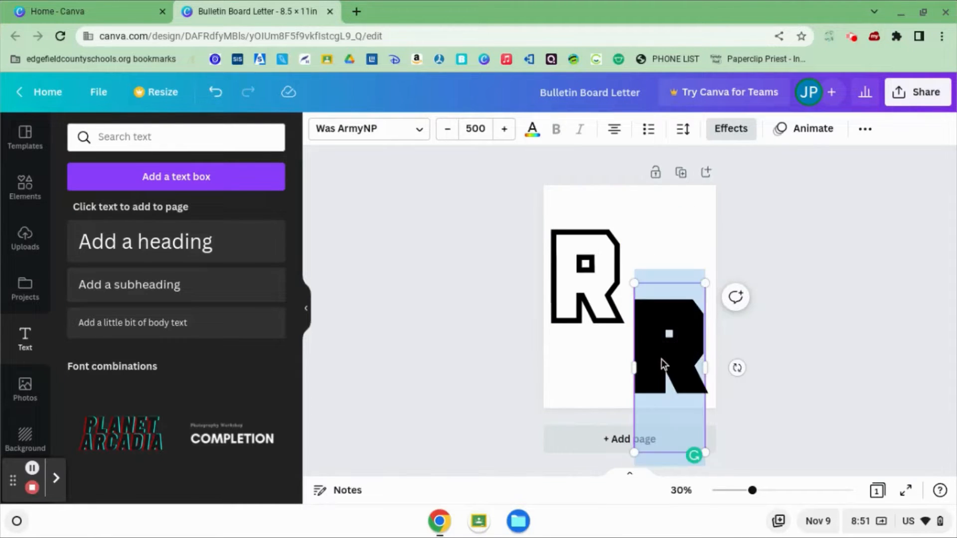
type("E")
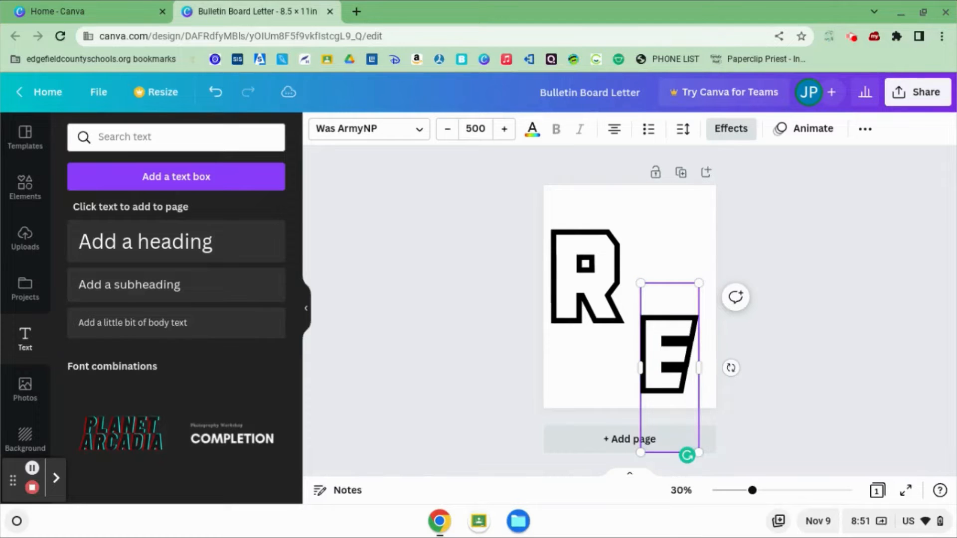
left_click(793, 333)
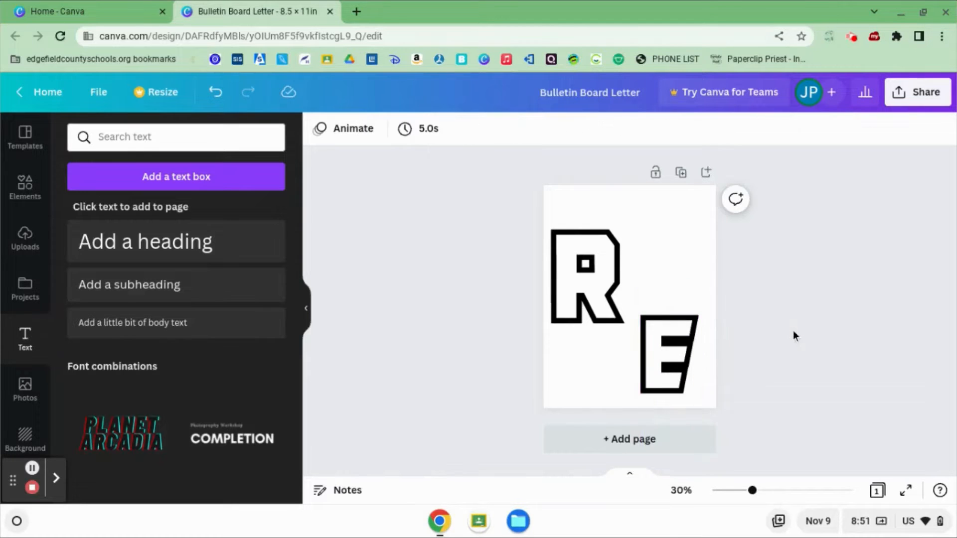
left_click_drag(595, 271, 602, 257)
left_click(784, 293)
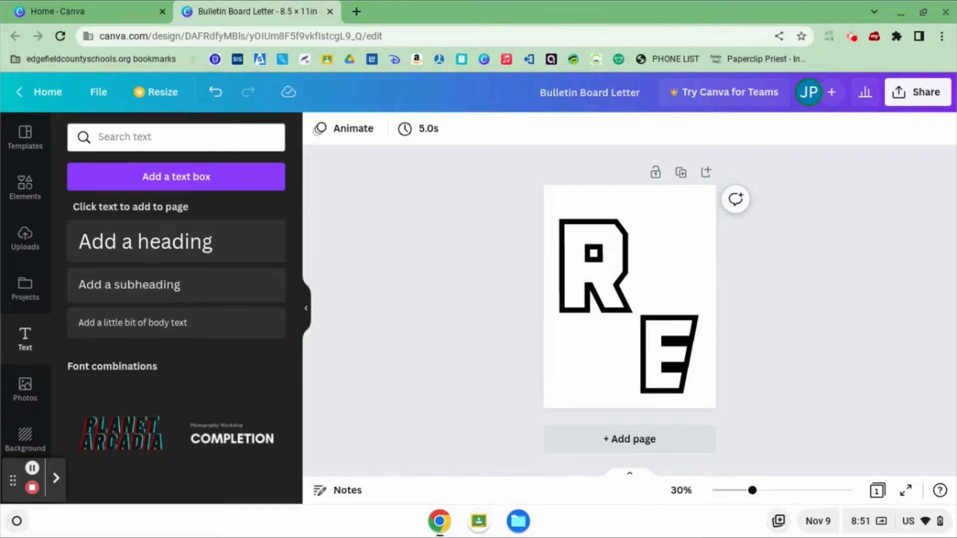
Duplicate the R and E page and replace the R on the new page 2 with the letter M
left_click(682, 173)
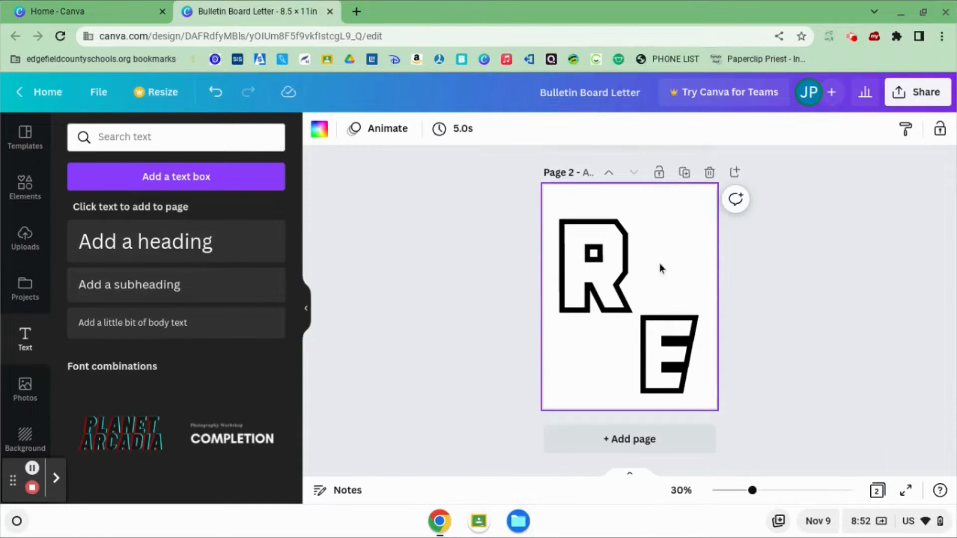
left_click(578, 262)
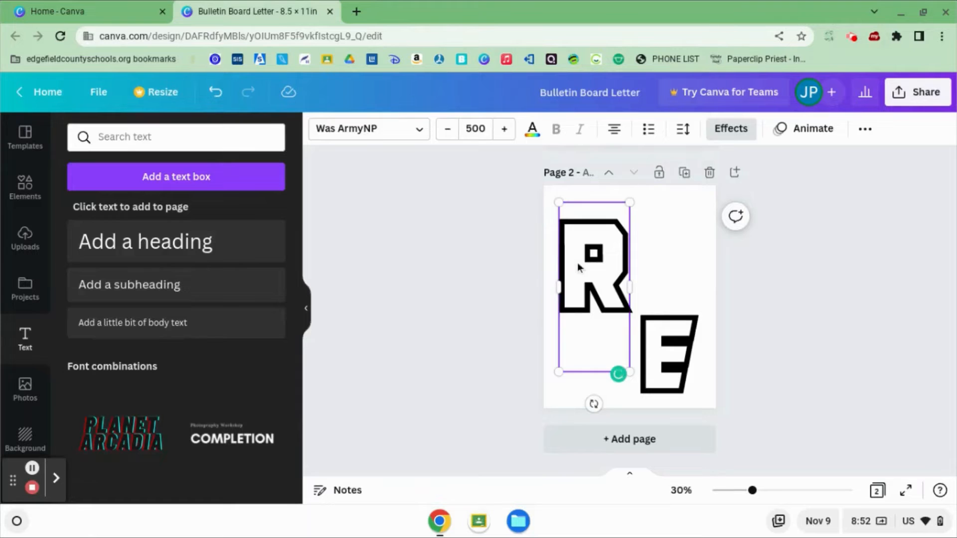
left_click(577, 262)
type("M")
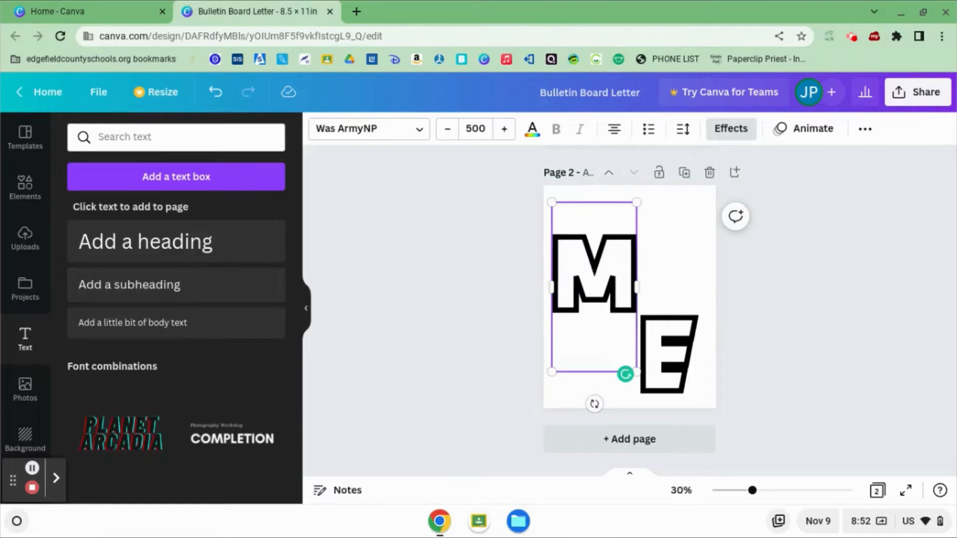
left_click(775, 340)
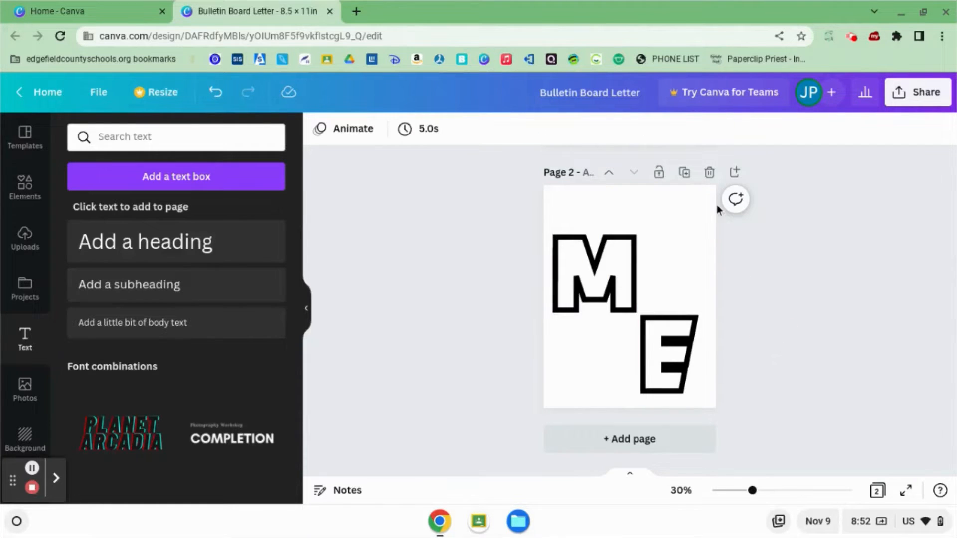
Duplicate page 2 and replace the E on the new page 3 with the letter B
left_click(684, 173)
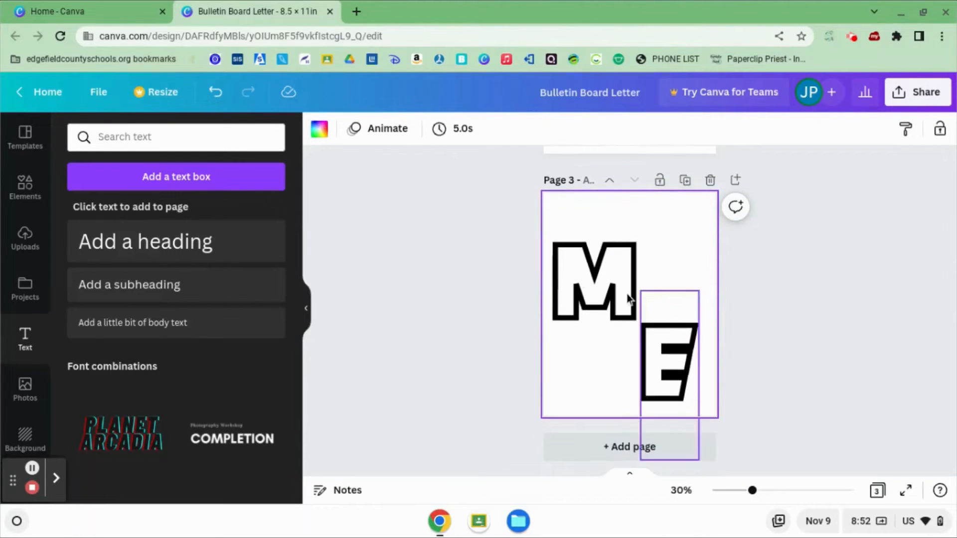
double_click(659, 373)
type("B")
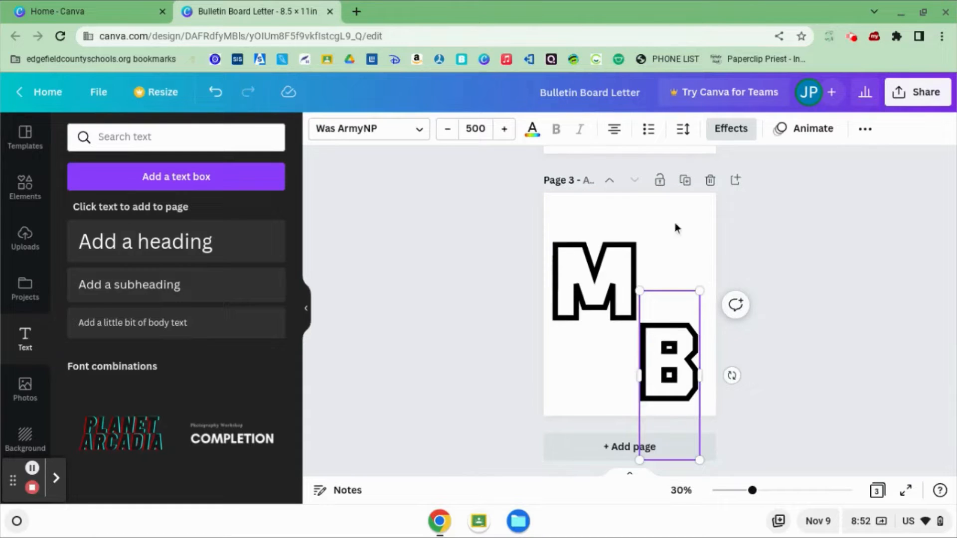
Duplicate page 3 and replace the letters M and B on the new page 4 with E and R
left_click(686, 181)
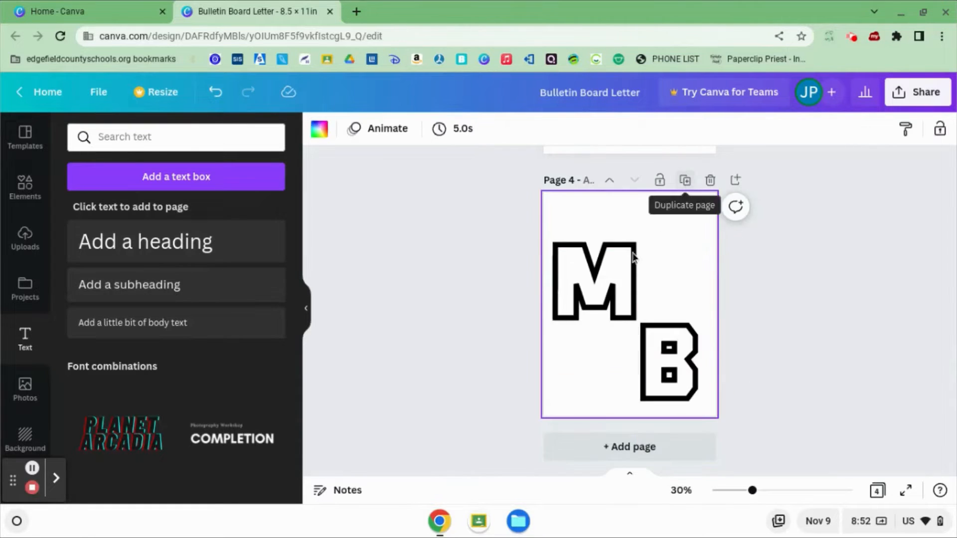
double_click(615, 289)
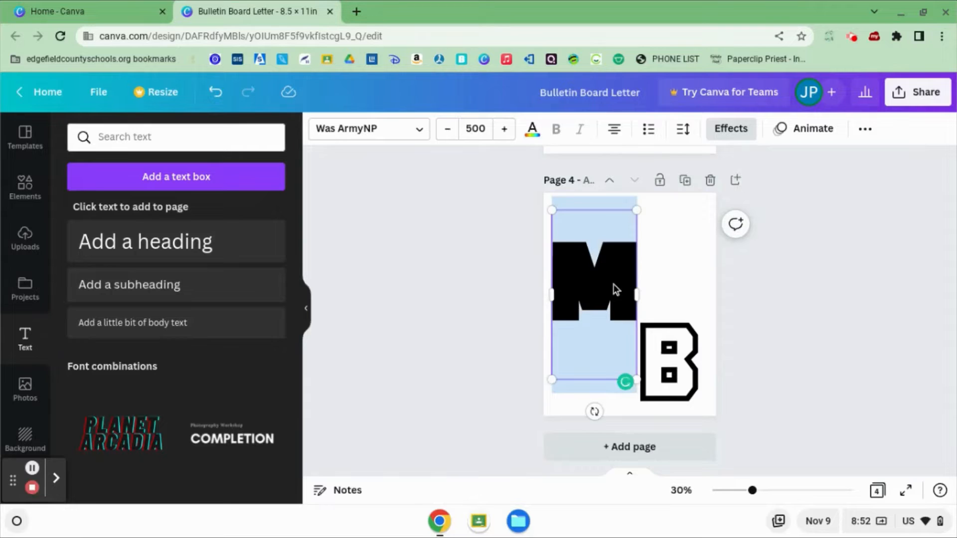
type("E")
double_click(687, 358)
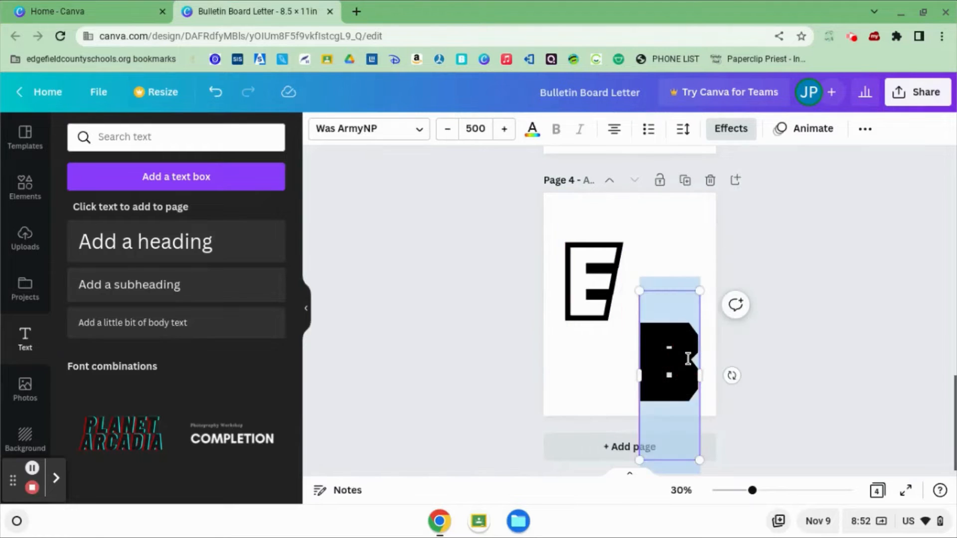
type("R")
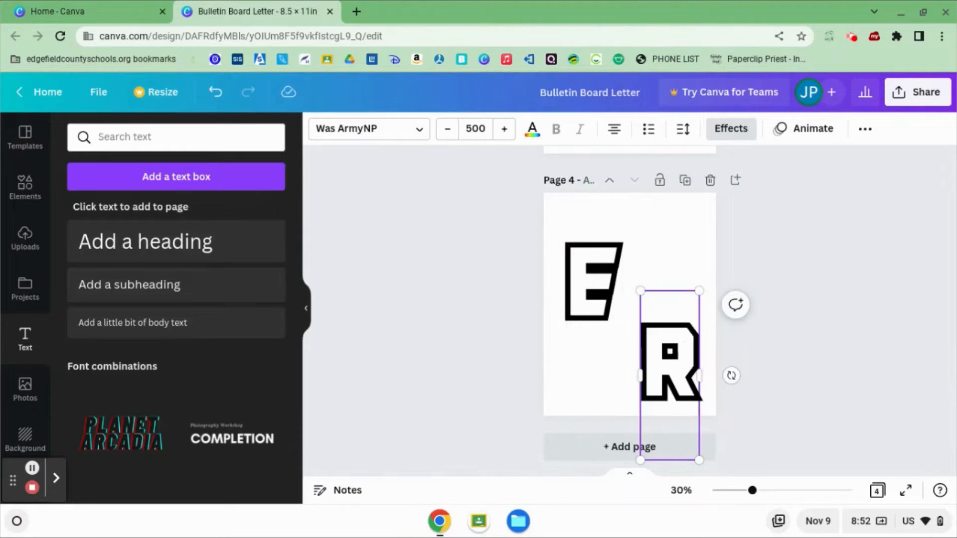
Duplicate page 4 and replace the letters E and R on the new page 5 with I and N
left_click(685, 180)
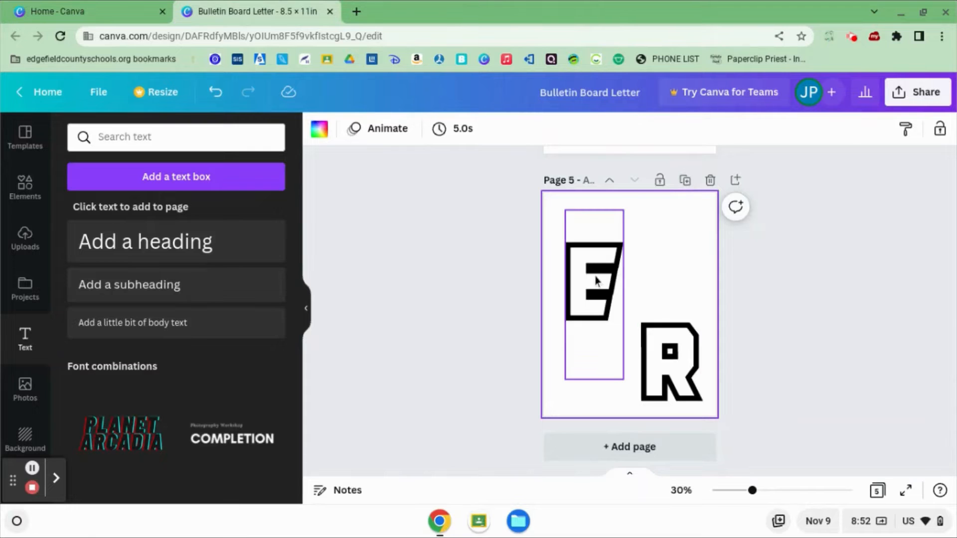
double_click(597, 281)
type("I")
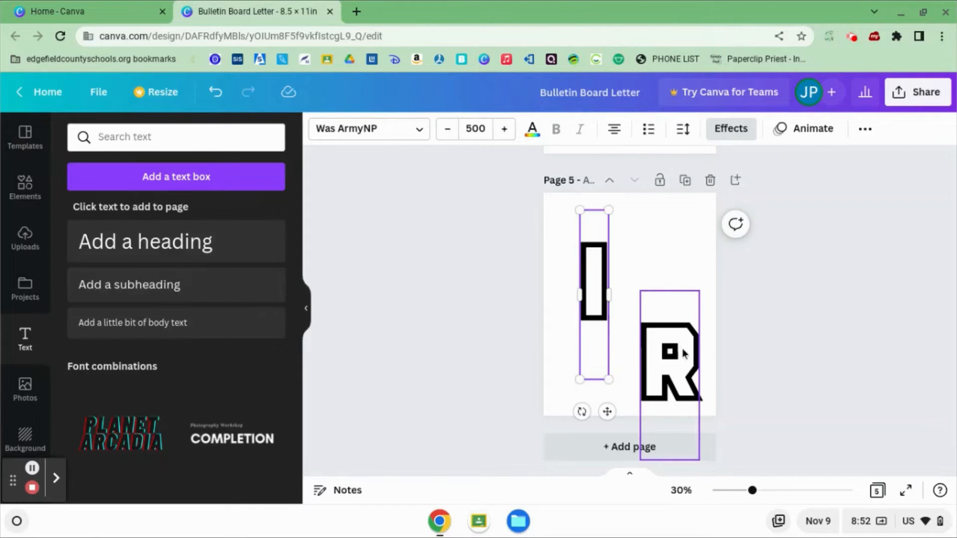
double_click(683, 352)
type("N")
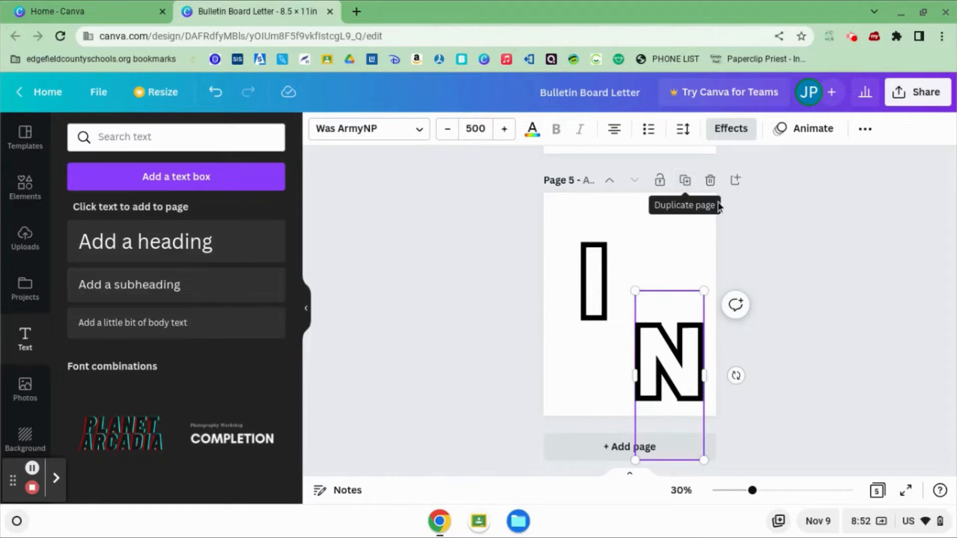
Duplicate page 5 and replace the letters I and N on the new page 6 with G and O, reviewing the earlier pages' letters
left_click(686, 181)
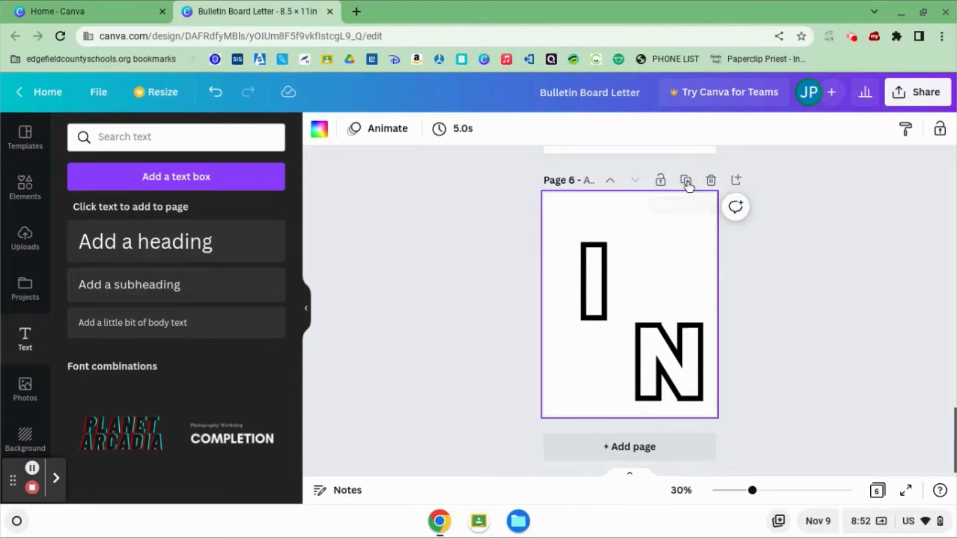
double_click(601, 272)
type("G")
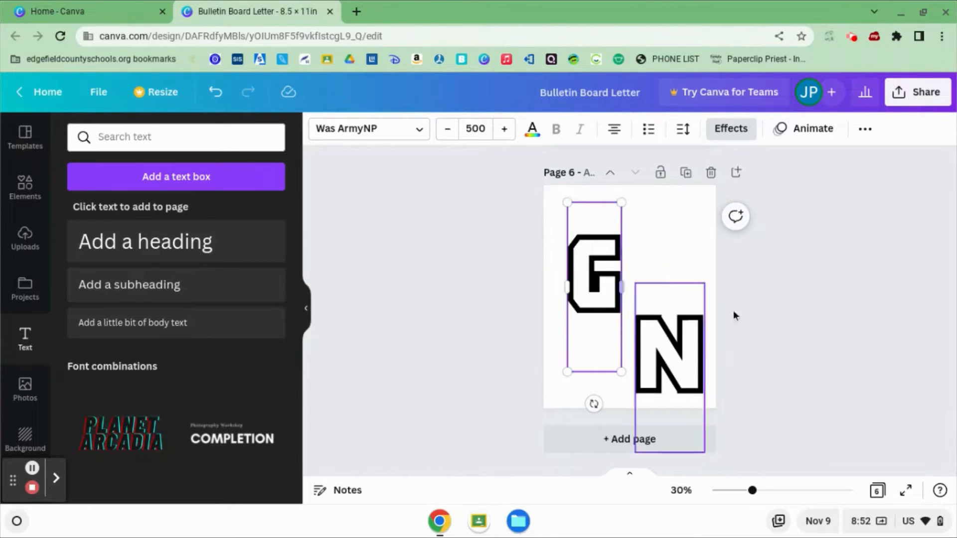
scroll(755, 315, "up", 12)
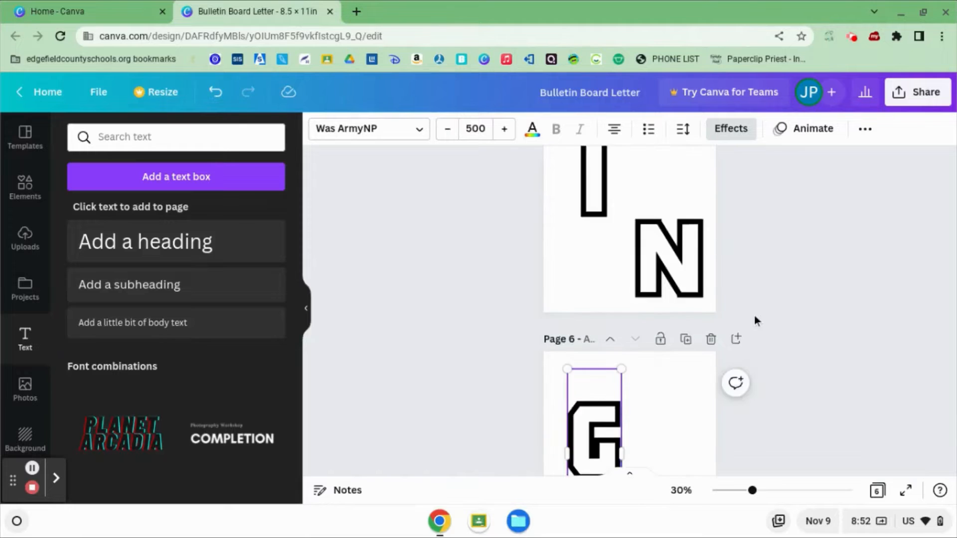
scroll(755, 316, "up", 10)
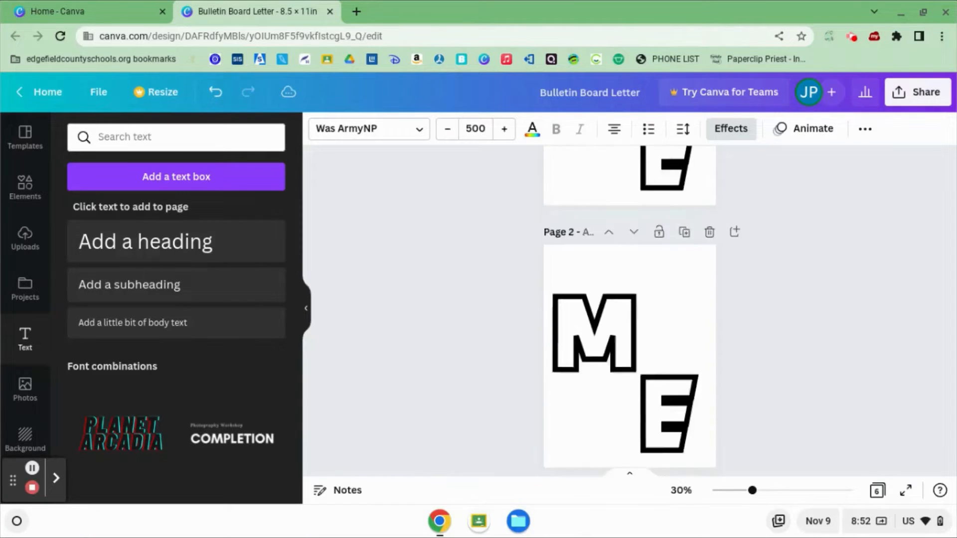
scroll(630, 309, "down", 12)
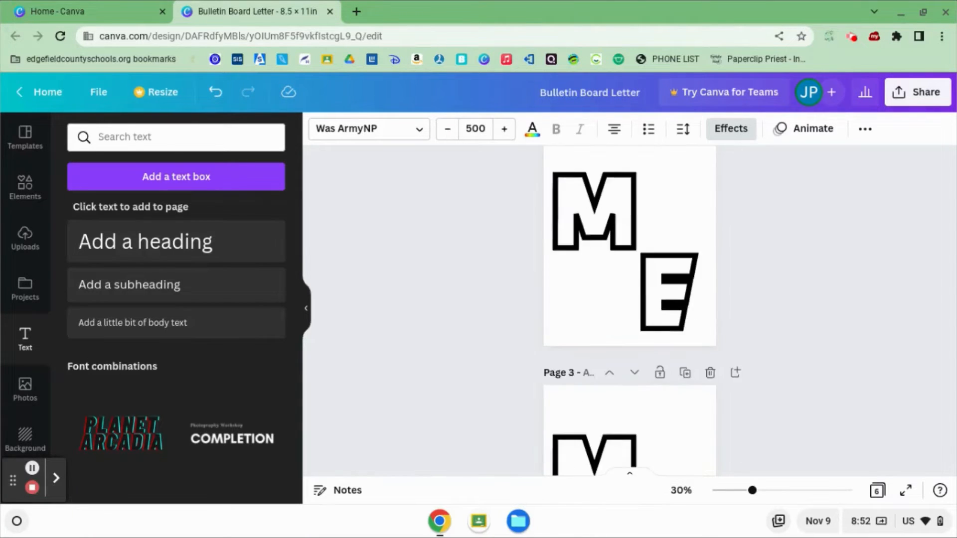
scroll(629, 310, "down", 10)
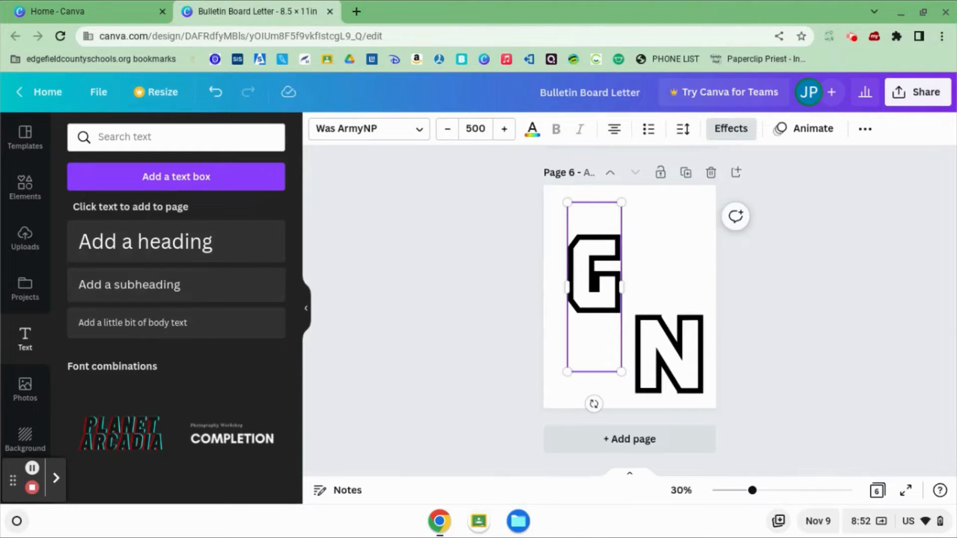
scroll(630, 309, "up", 3)
scroll(630, 309, "down", 3)
left_click(698, 342)
double_click(695, 342)
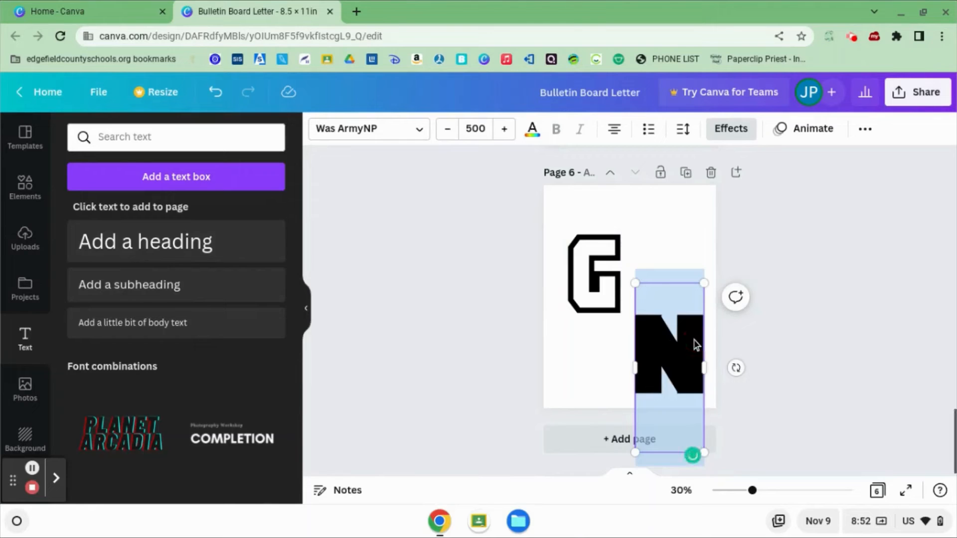
type("O")
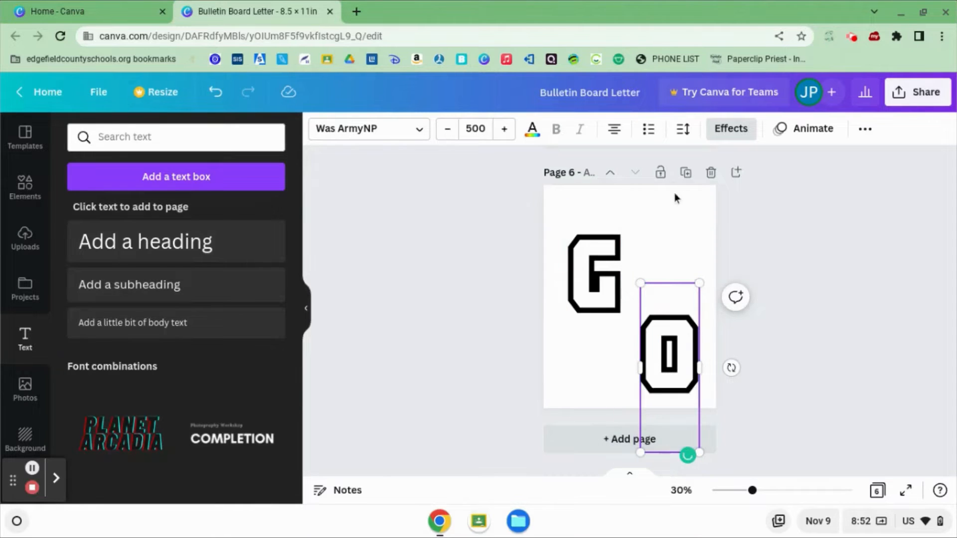
Duplicate page 6 and replace the letters G and O on the new page 7 with U and R
left_click(684, 175)
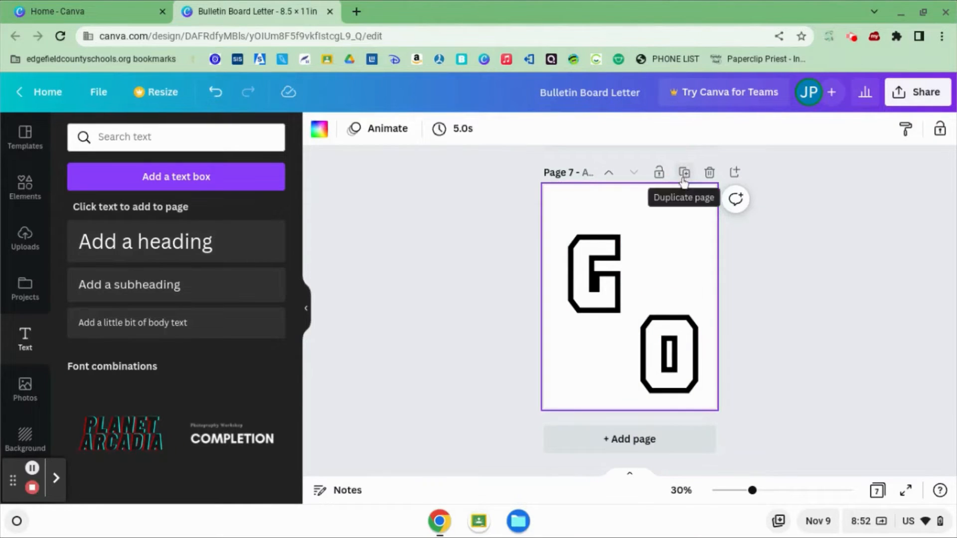
double_click(601, 279)
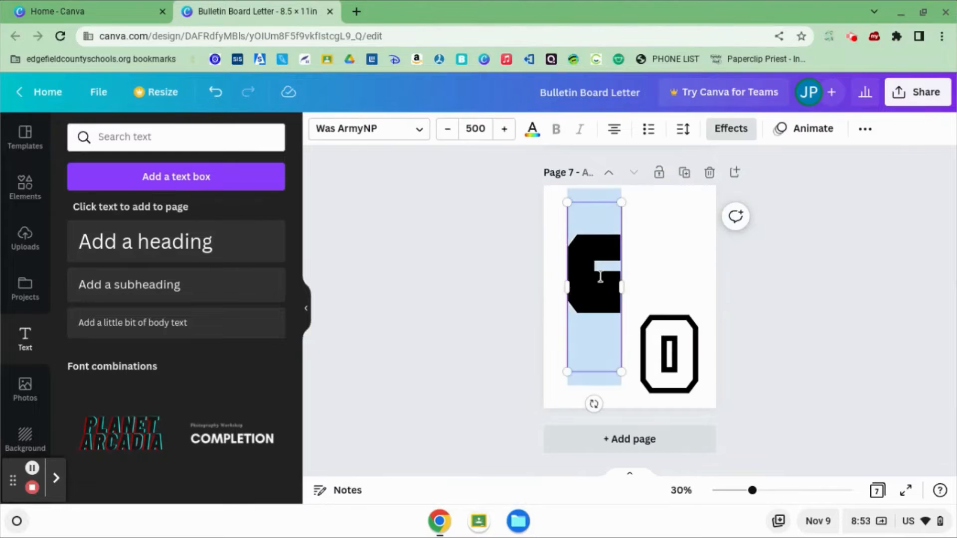
type("U")
double_click(673, 341)
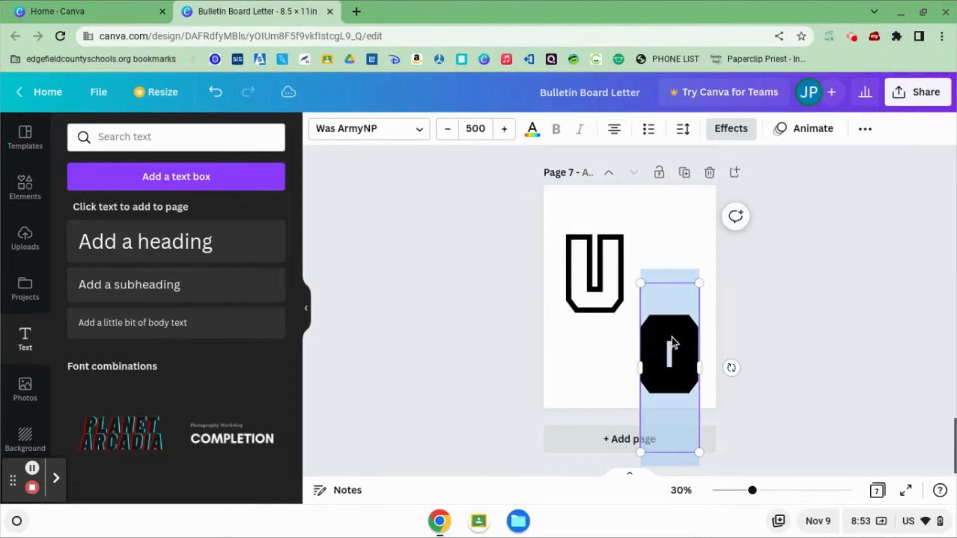
type("R")
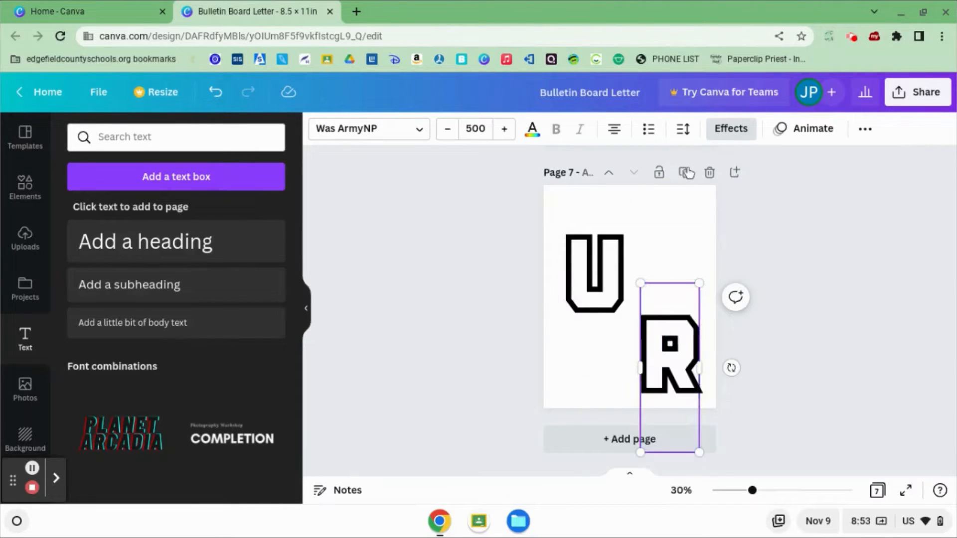
Duplicate page 7 and replace the letters U and R on the new page 8 with H and E
left_click(686, 173)
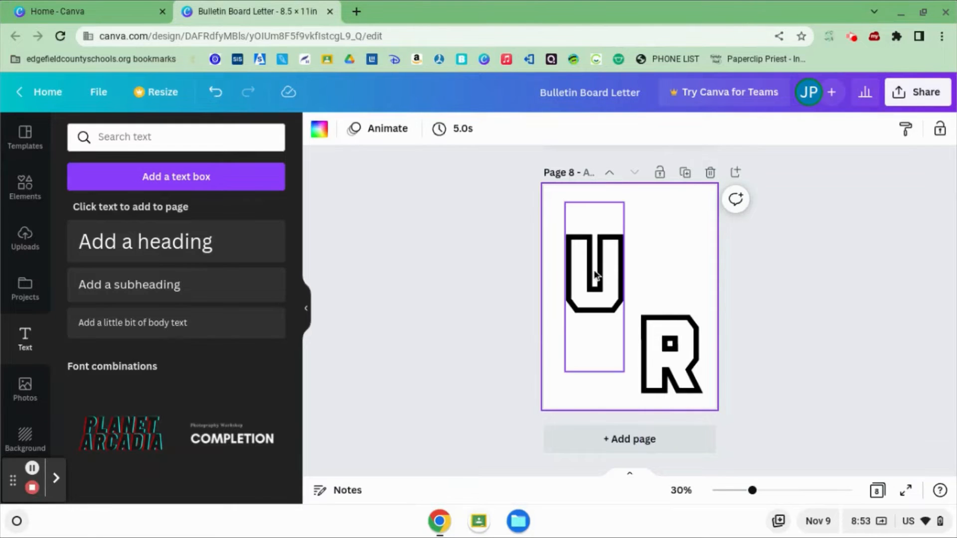
double_click(596, 276)
type("H")
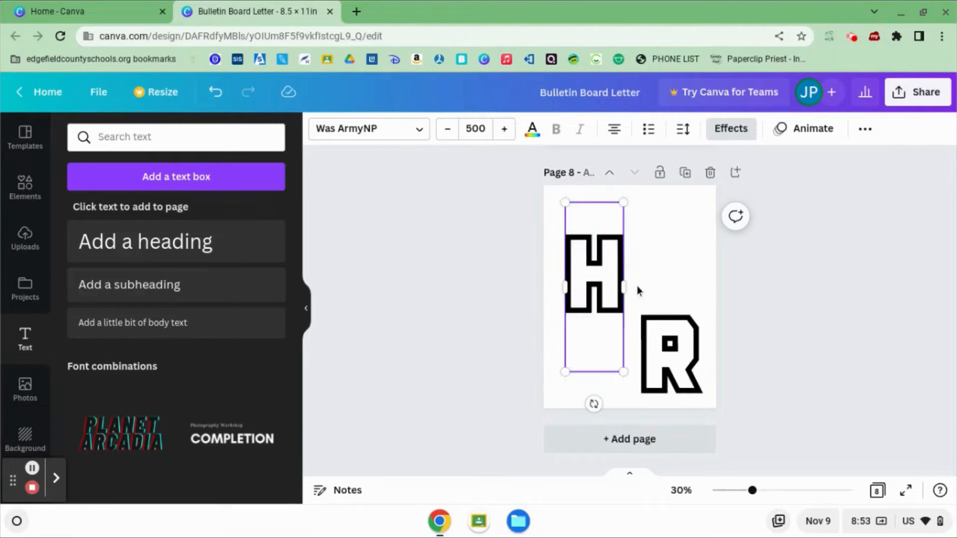
double_click(677, 331)
type("E")
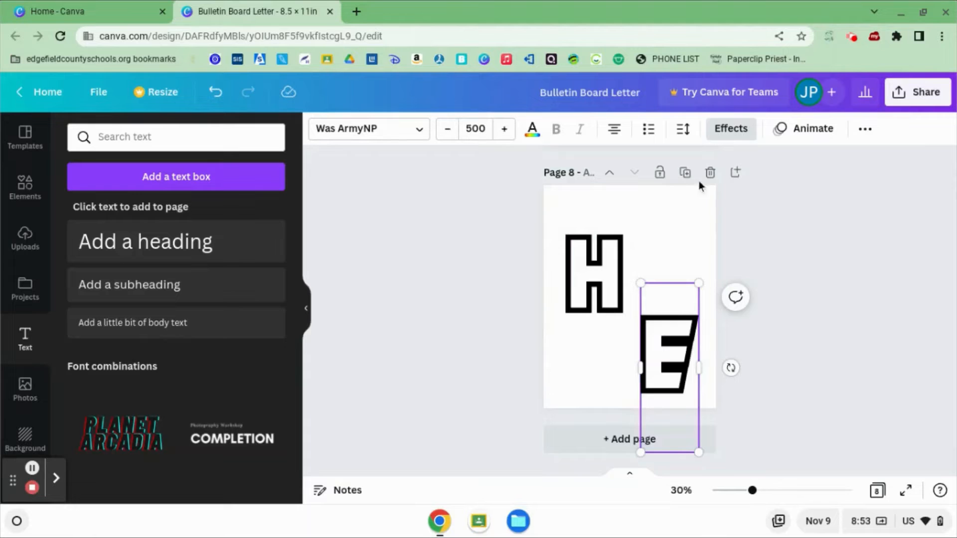
Duplicate page 8 and replace the letters H and E on the new page 9 with R and O
left_click(688, 173)
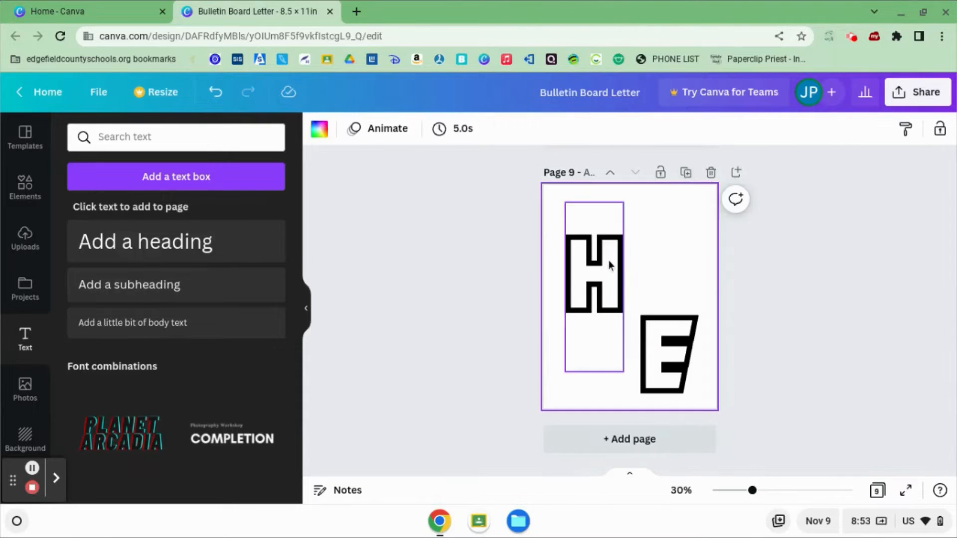
double_click(609, 261)
type("R")
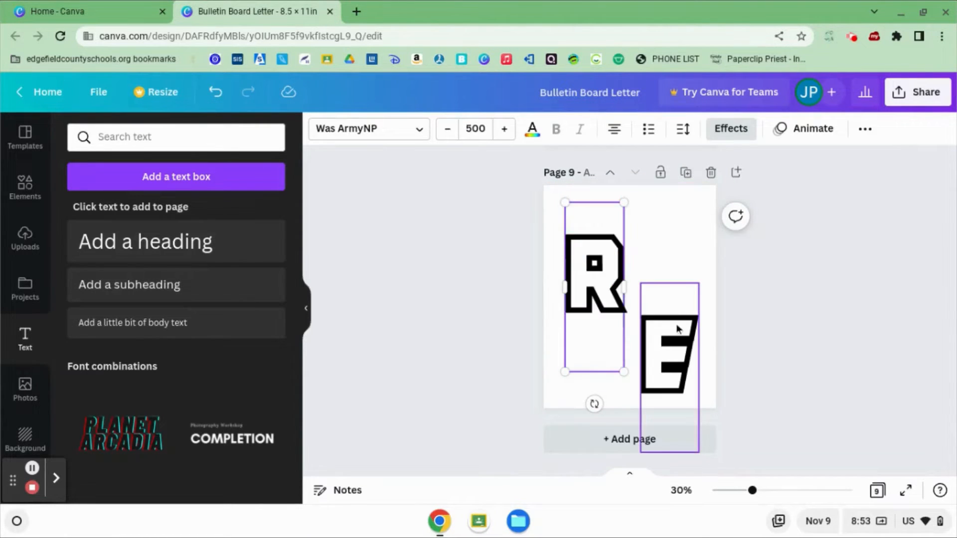
double_click(677, 333)
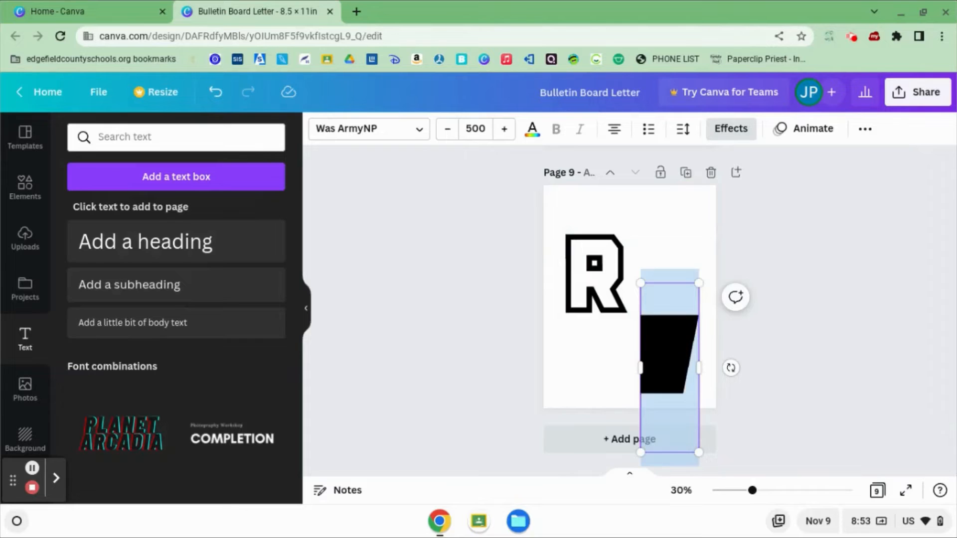
type("O")
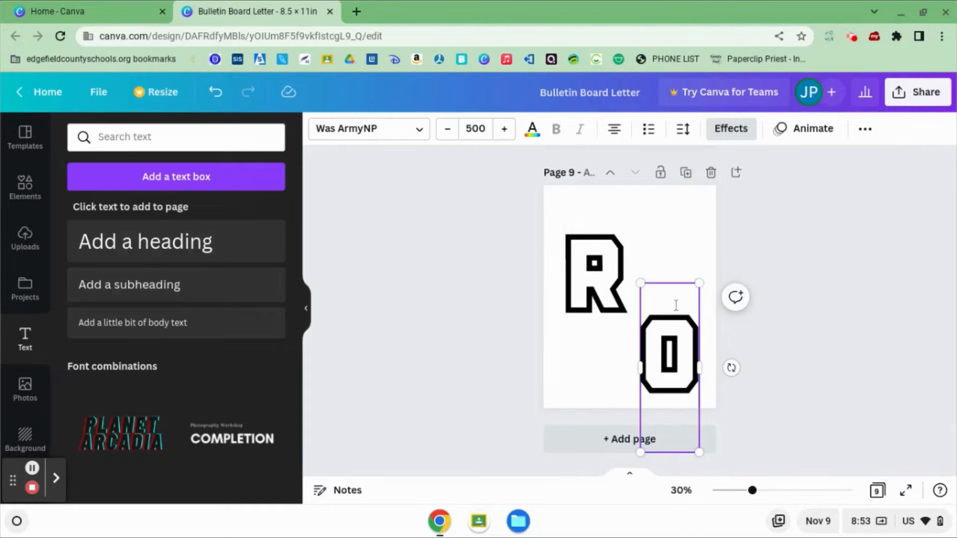
Duplicate page 9 and replace the letters R and O on the new page 10 with S and an exclamation mark
left_click(686, 173)
double_click(605, 284)
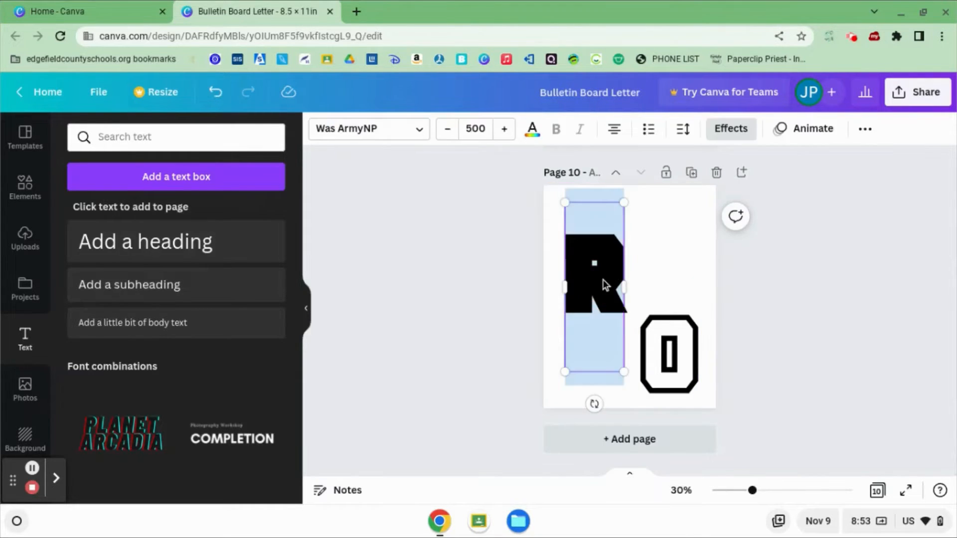
type("S")
double_click(672, 349)
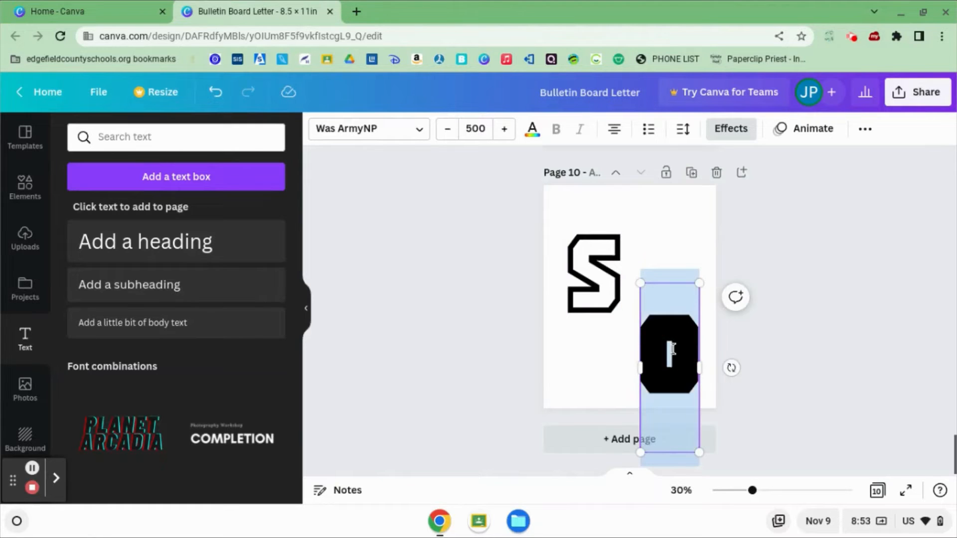
type("!")
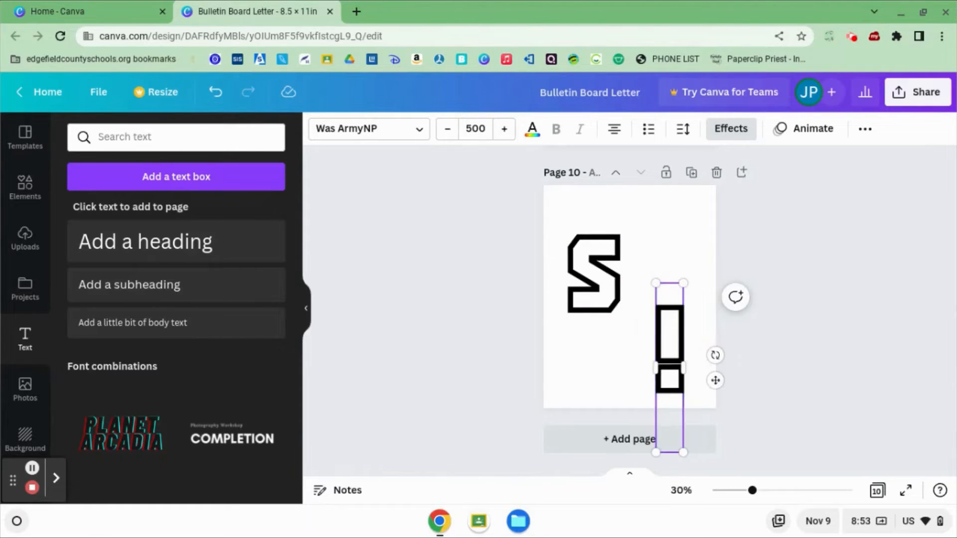
left_click(825, 324)
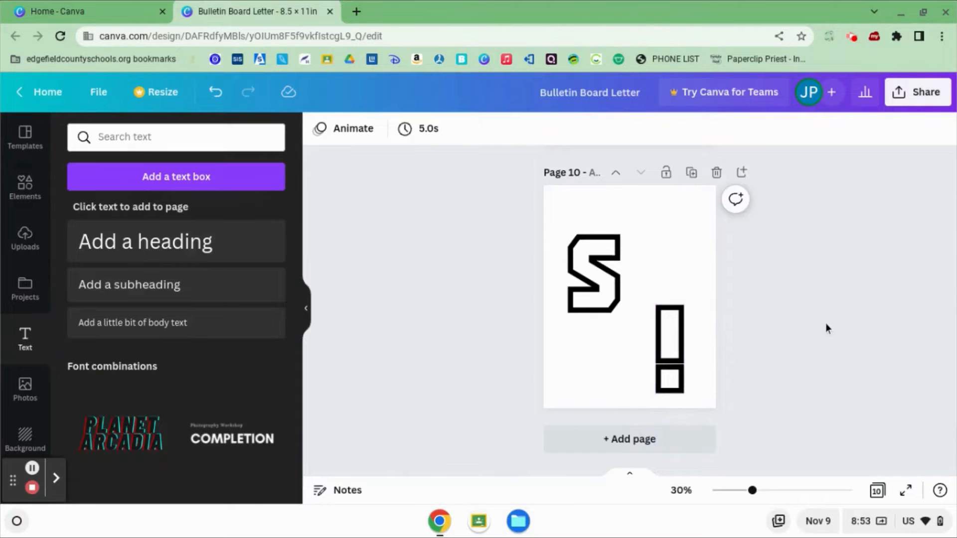
Review the letters on all ten pages to check the spelling of the whole phrase
scroll(826, 323, "up", 4)
scroll(826, 323, "up", 8)
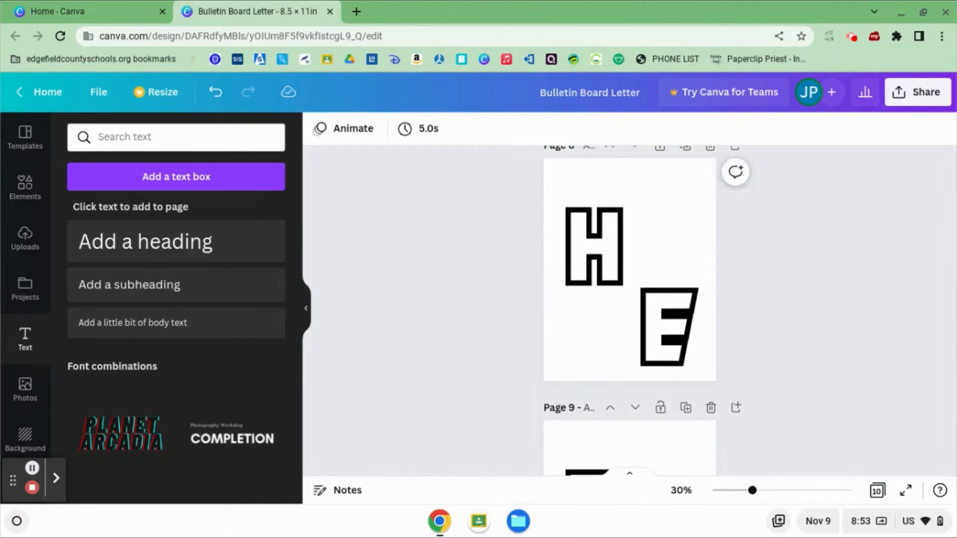
scroll(826, 323, "up", 15)
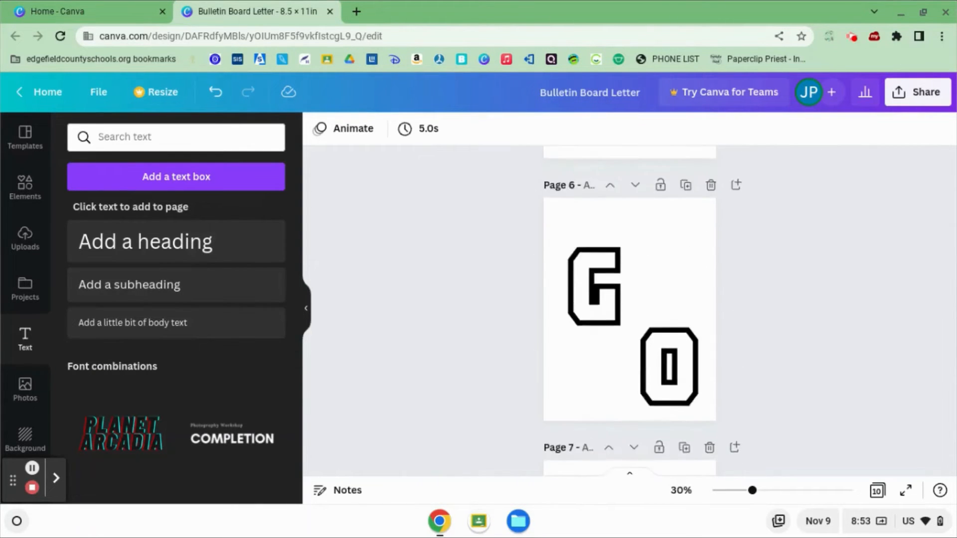
scroll(825, 323, "up", 15)
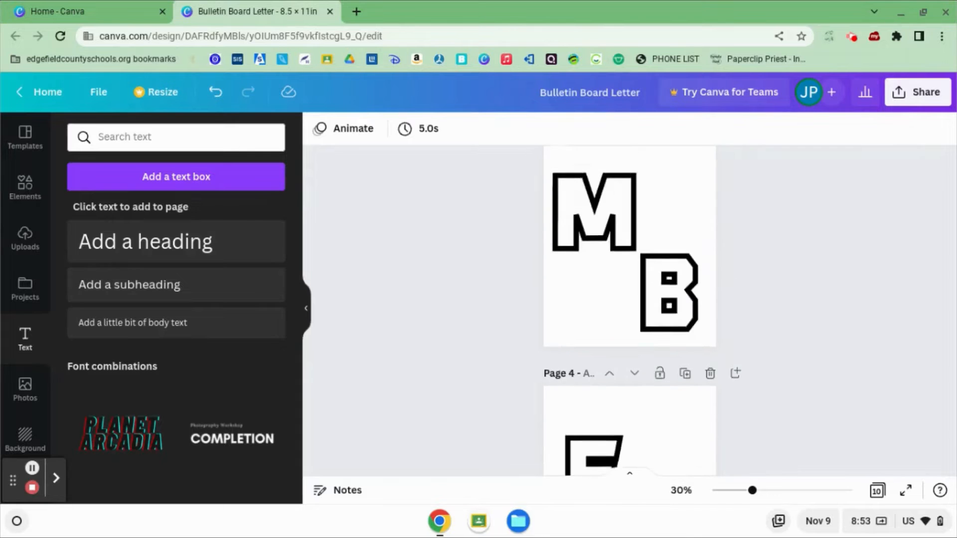
scroll(826, 323, "up", 2)
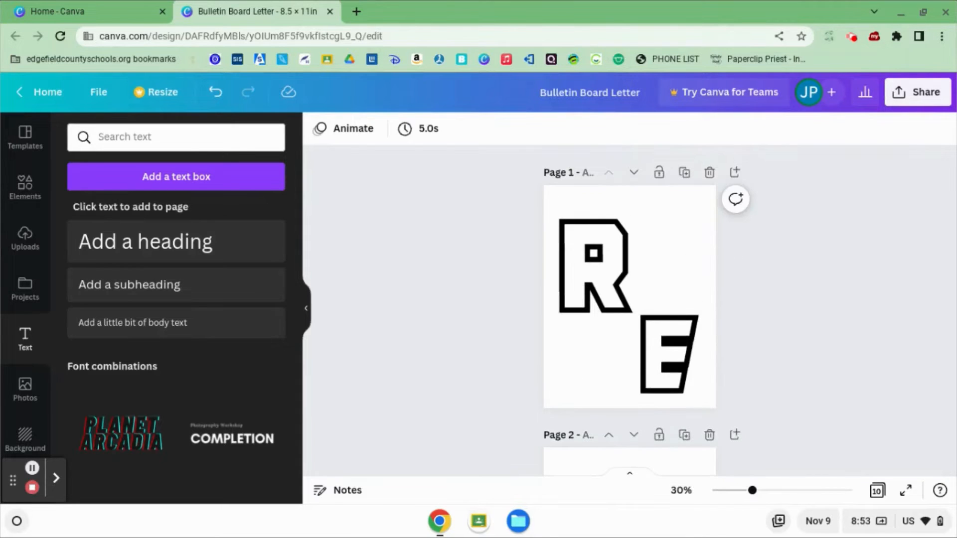
scroll(825, 323, "down", 4)
scroll(642, 310, "down", 16)
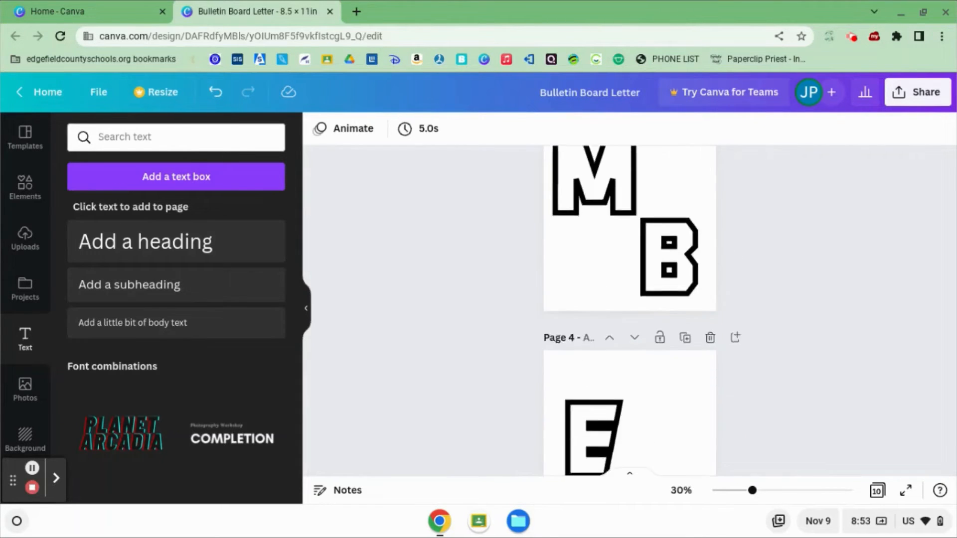
scroll(630, 309, "down", 20)
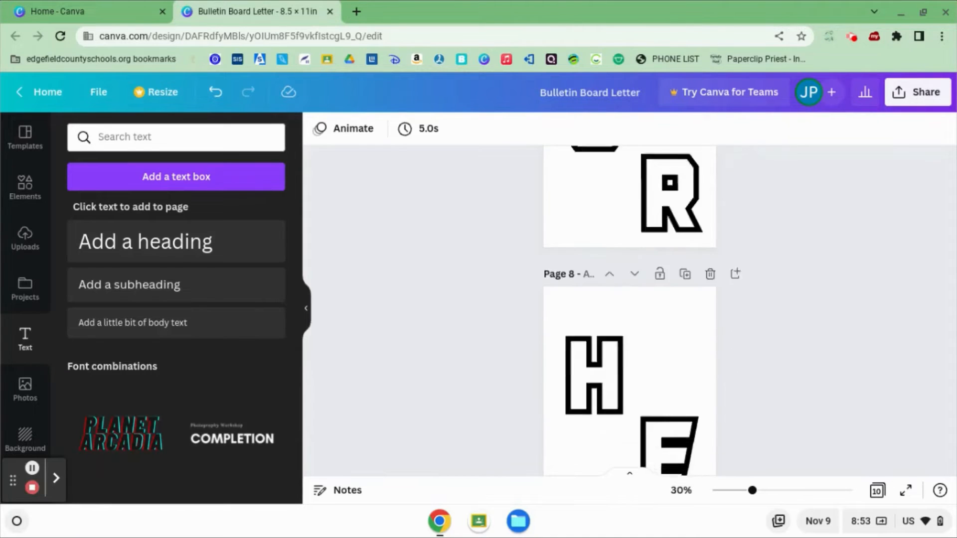
scroll(630, 310, "down", 3)
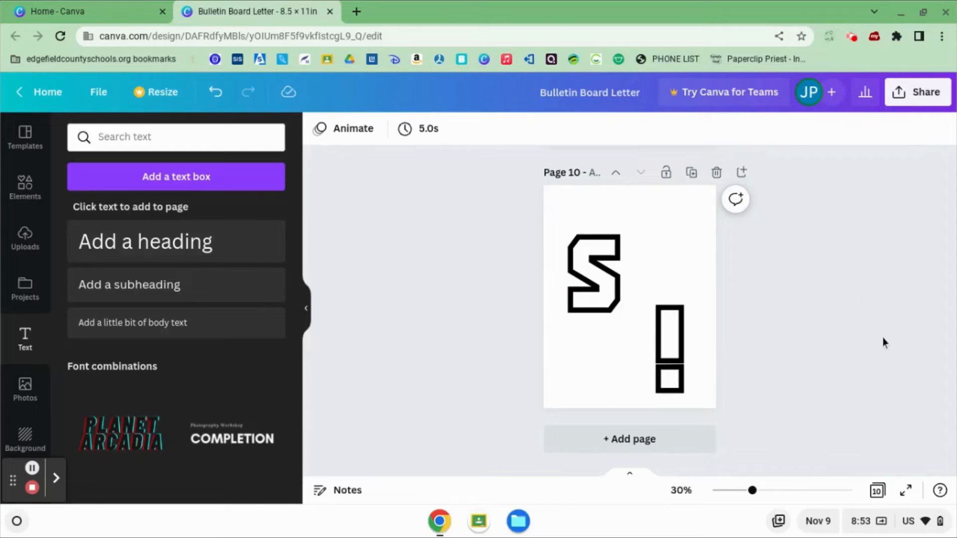
scroll(863, 295, "up", 15)
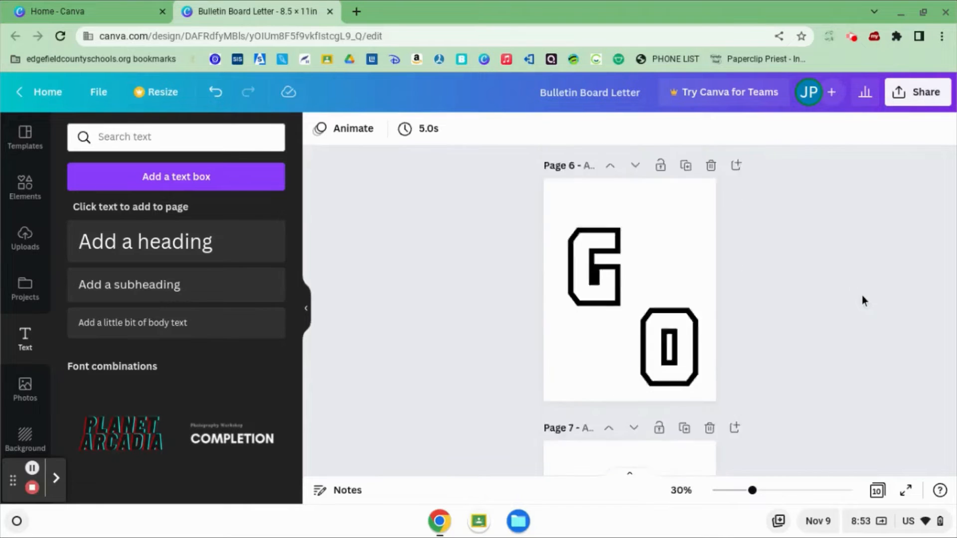
scroll(863, 295, "up", 3)
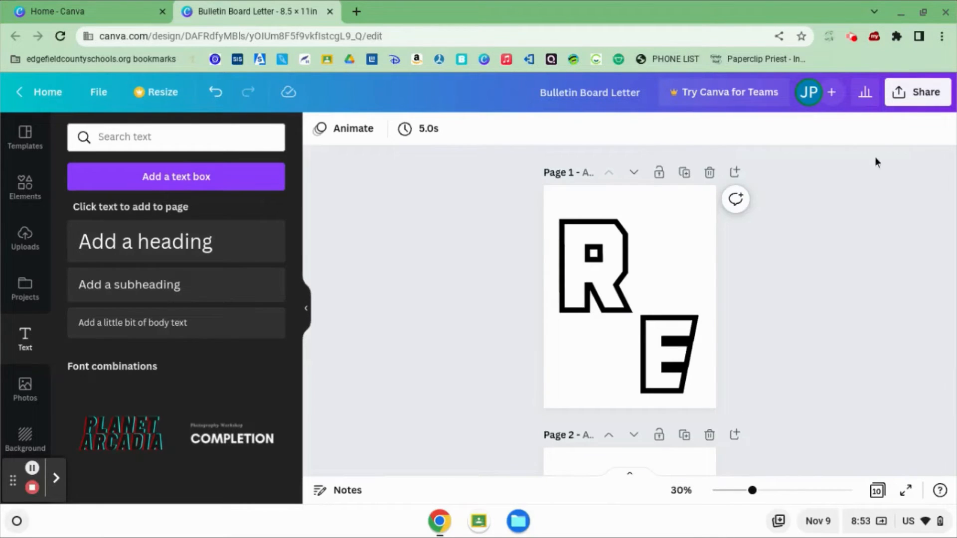
Download all 10 pages of the design as a PDF Print file
left_click(903, 96)
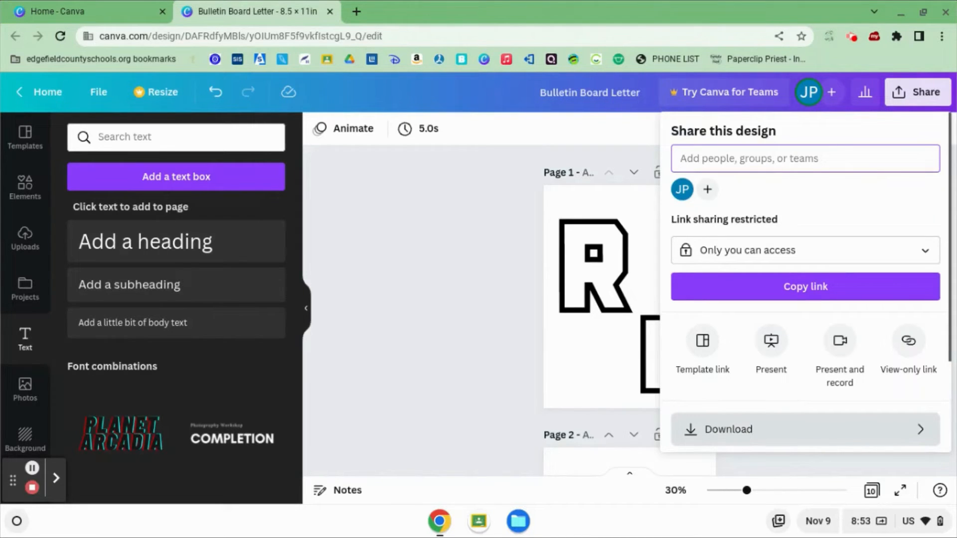
left_click(722, 428)
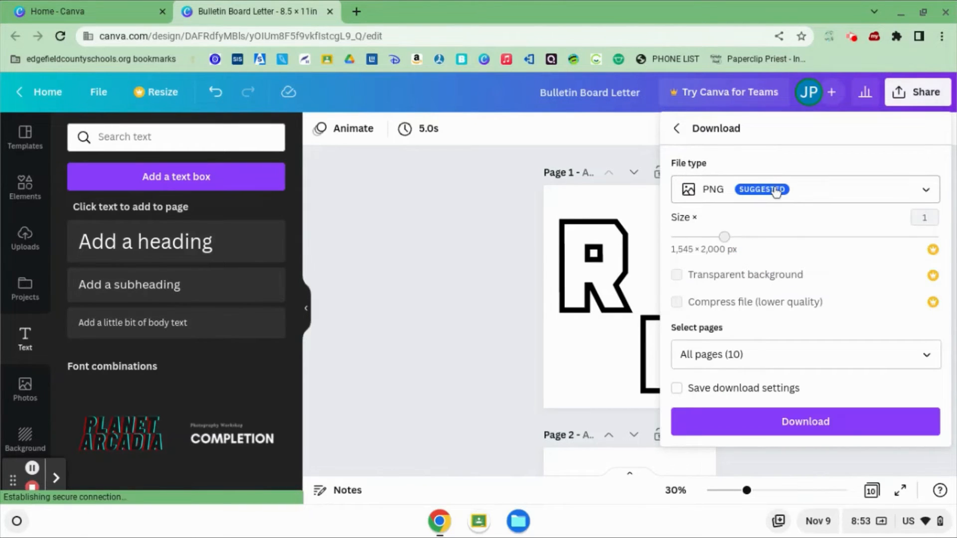
left_click(777, 192)
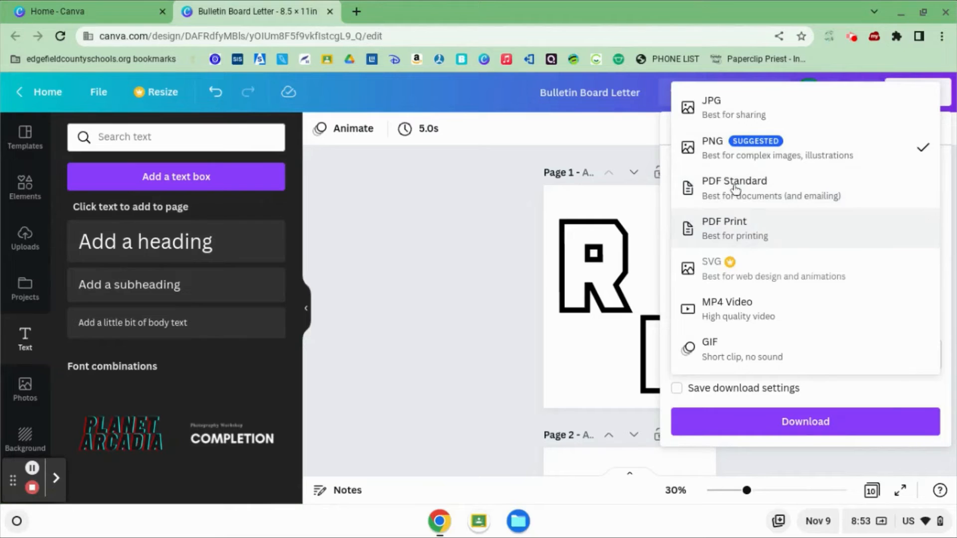
left_click(718, 238)
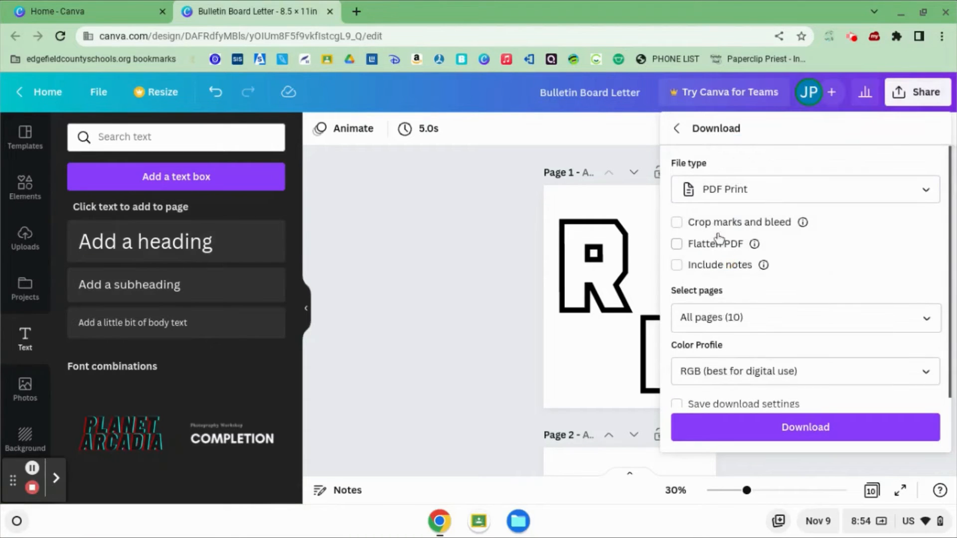
left_click(802, 427)
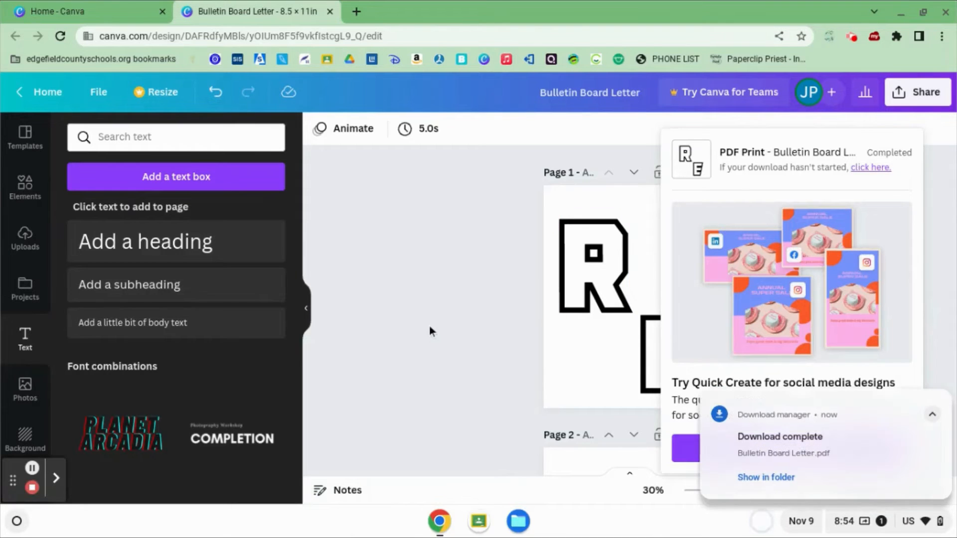
Open the downloaded Bulletin Board Letter.pdf, look through its letter pages, and close the viewer
left_click(754, 419)
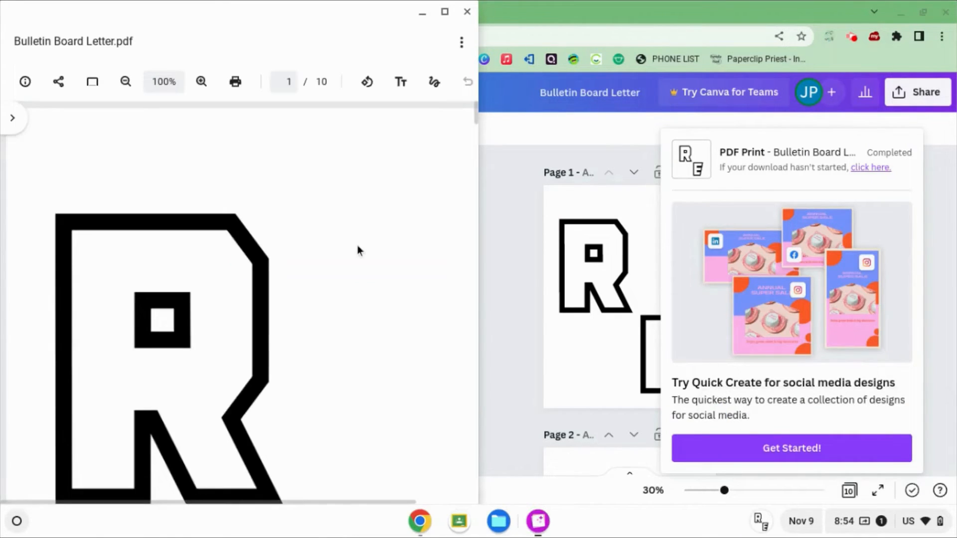
scroll(357, 246, "down", 8)
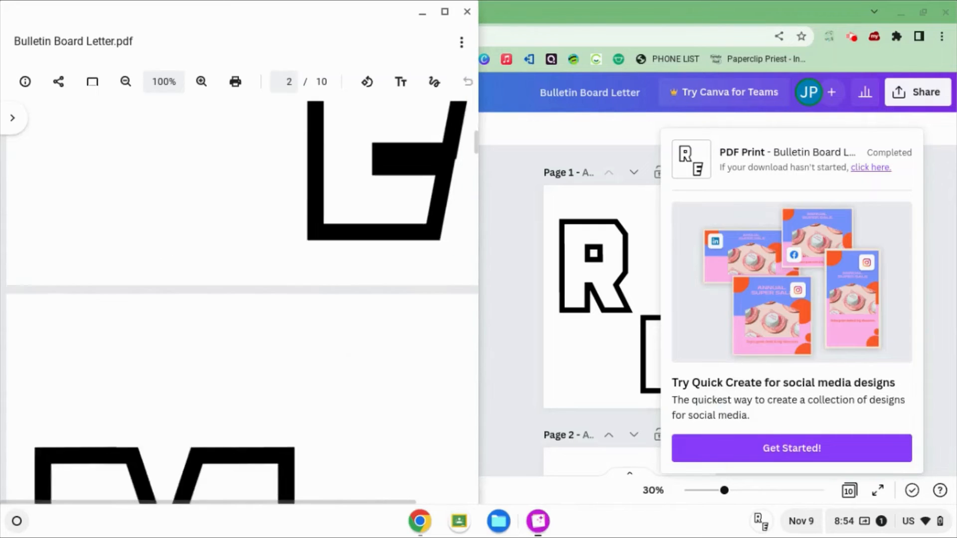
scroll(240, 299, "down", 10)
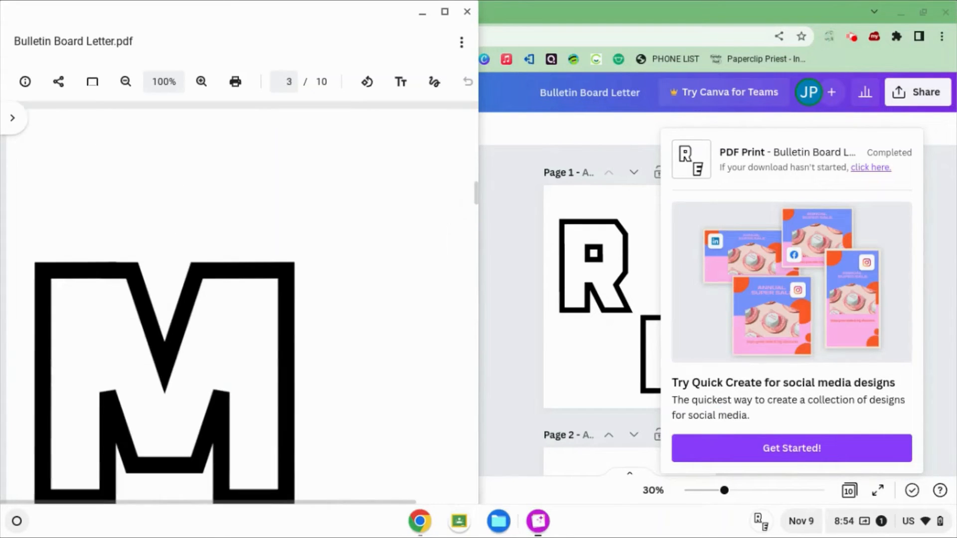
scroll(240, 299, "down", 10)
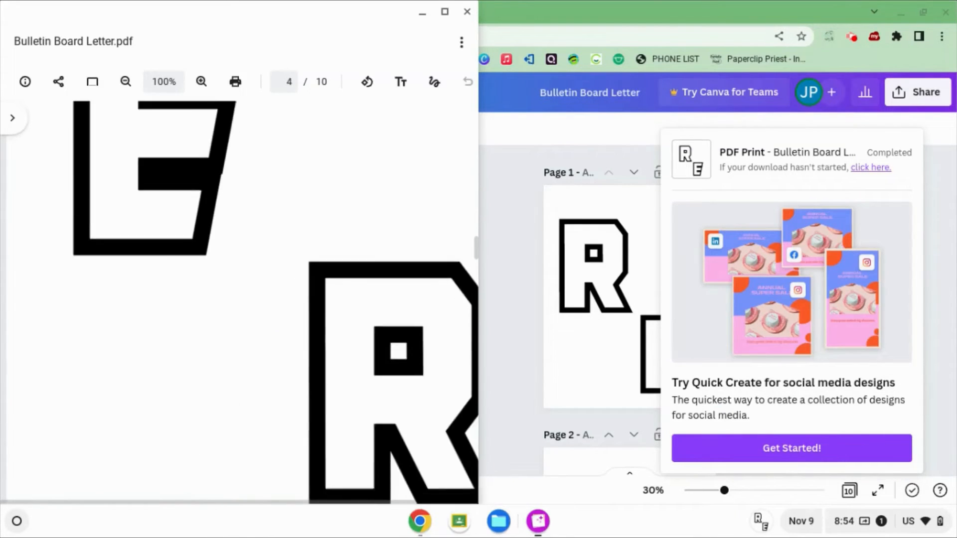
scroll(239, 299, "down", 10)
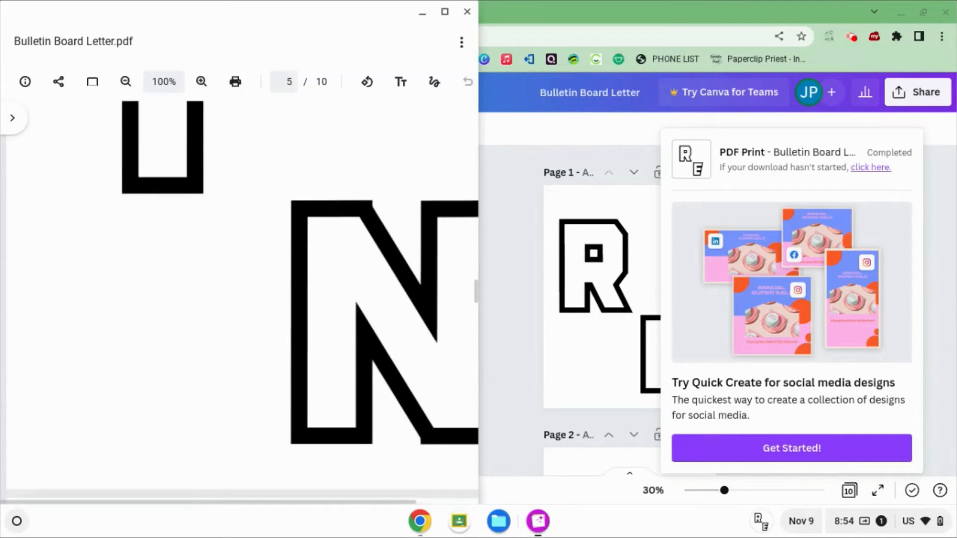
scroll(239, 299, "down", 5)
left_click(468, 11)
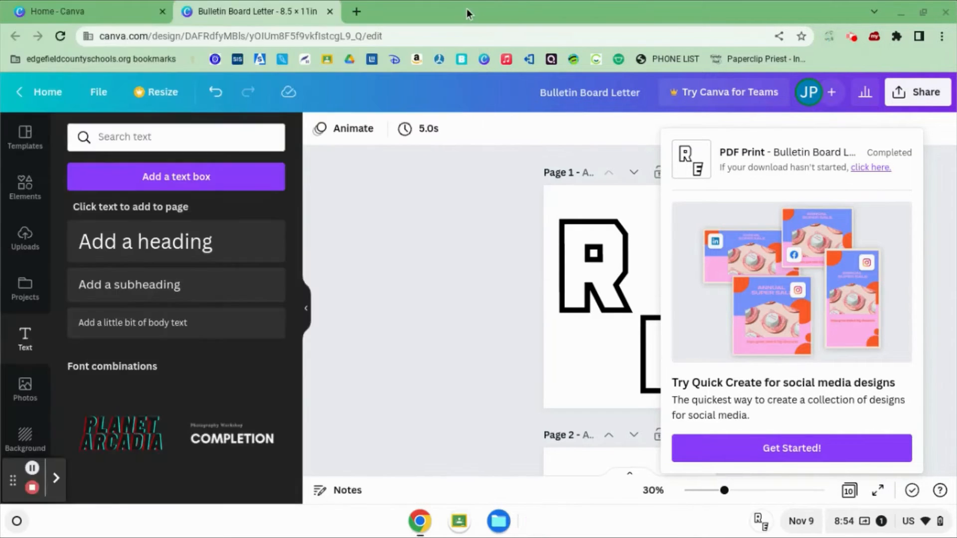